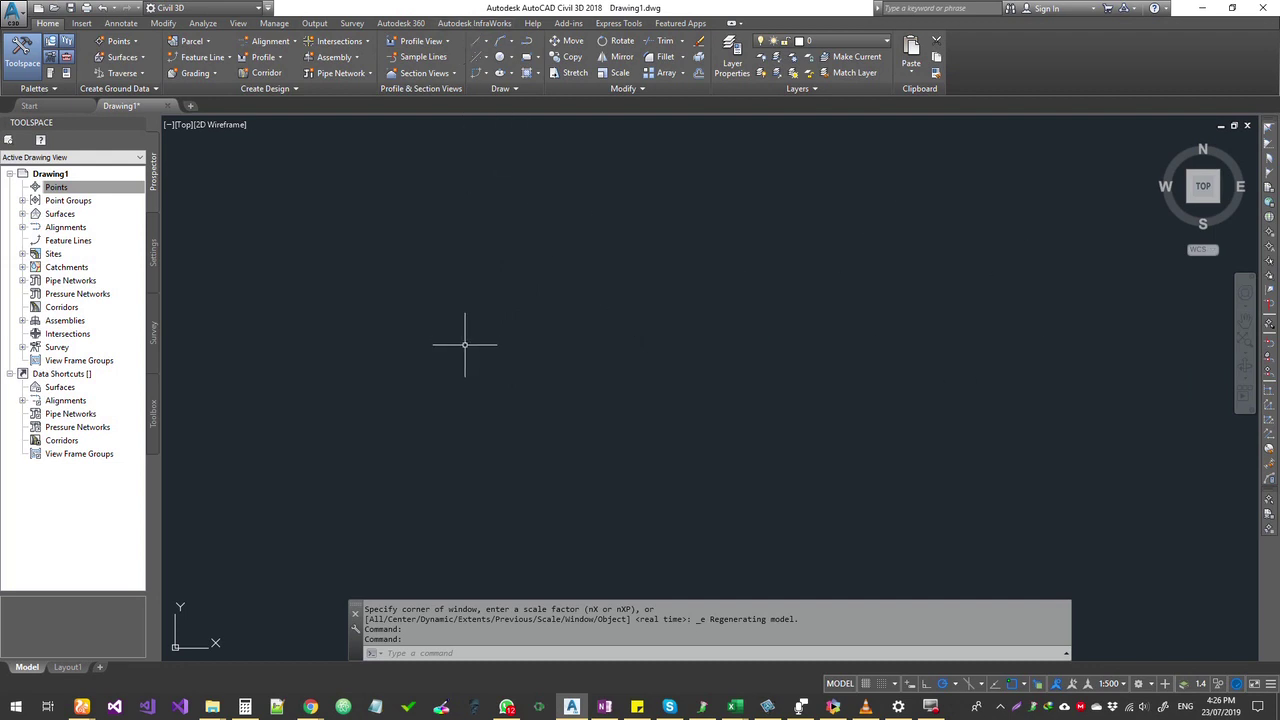
# Turn the Toolspace palette off and back on.
pyautogui.click(72, 187)
pyautogui.click(70, 191)
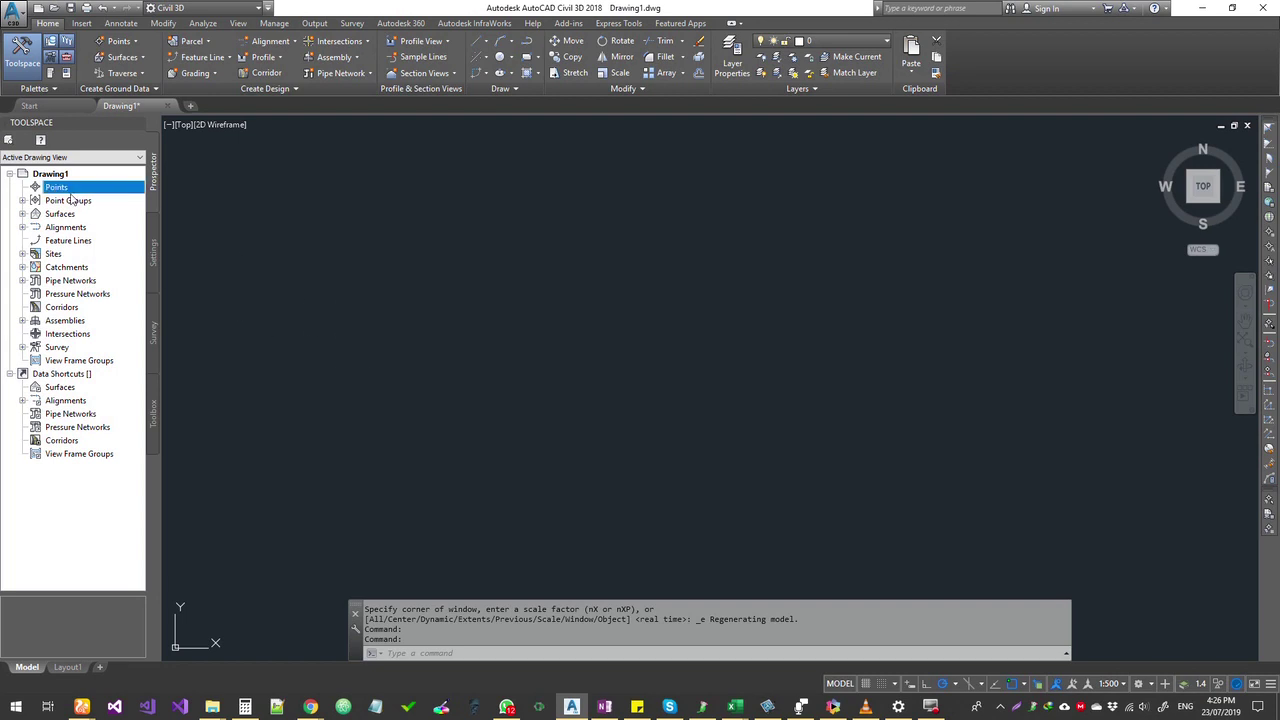
pyautogui.click(10, 50)
pyautogui.click(8, 50)
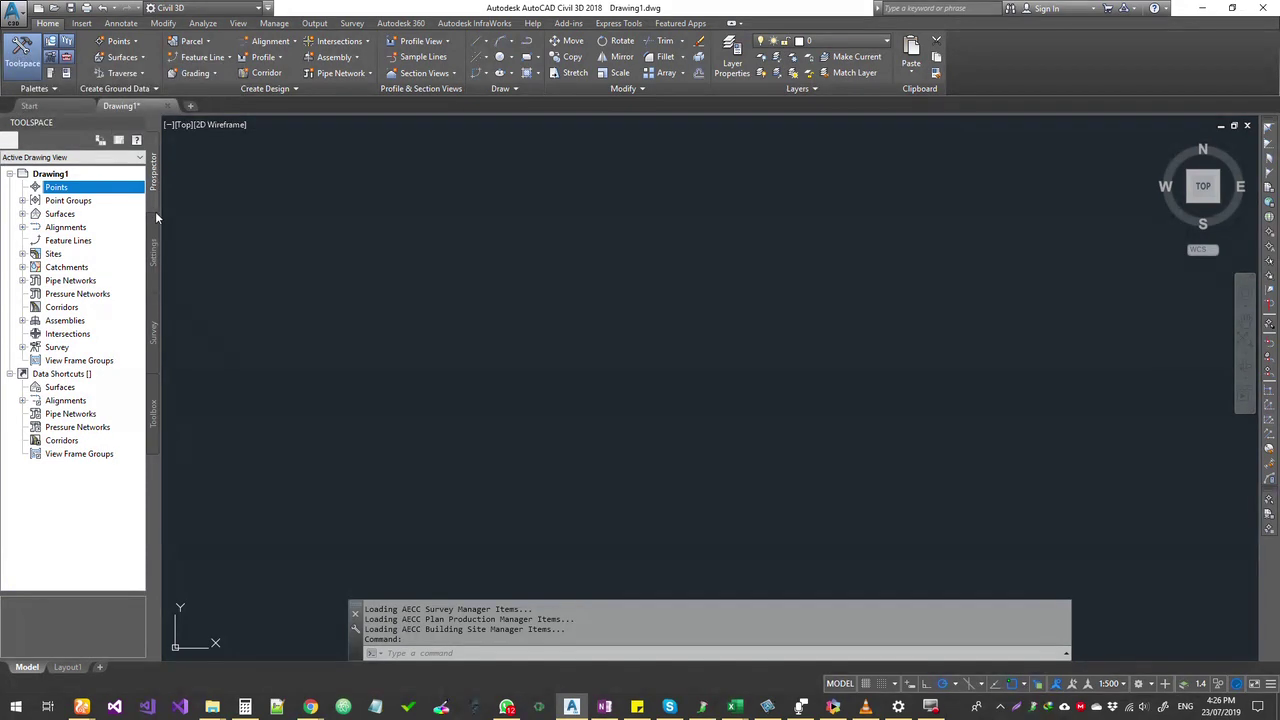
# Start a point import from the drawing's Points collection and add EXP_PENZD_NS.csv from the AEC_DataSet folder, filtering for *.csv files.
pyautogui.rightClick(56, 191)
pyautogui.click(87, 196)
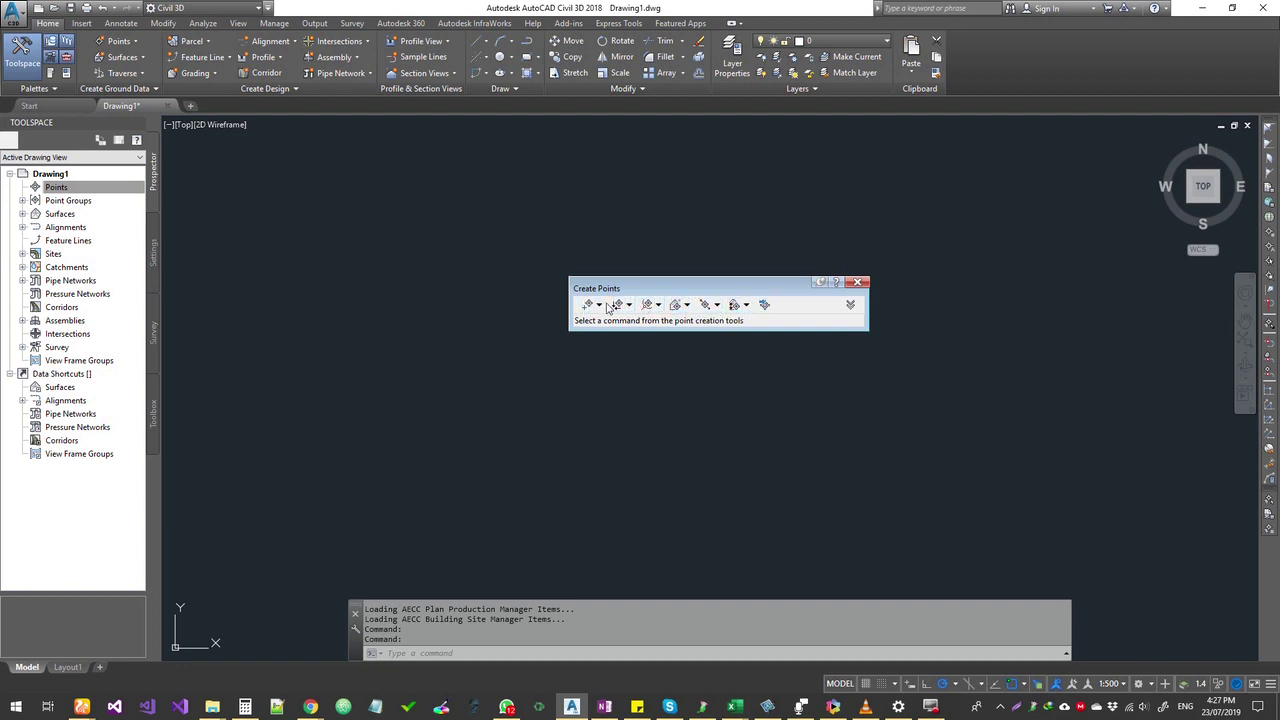
pyautogui.click(766, 311)
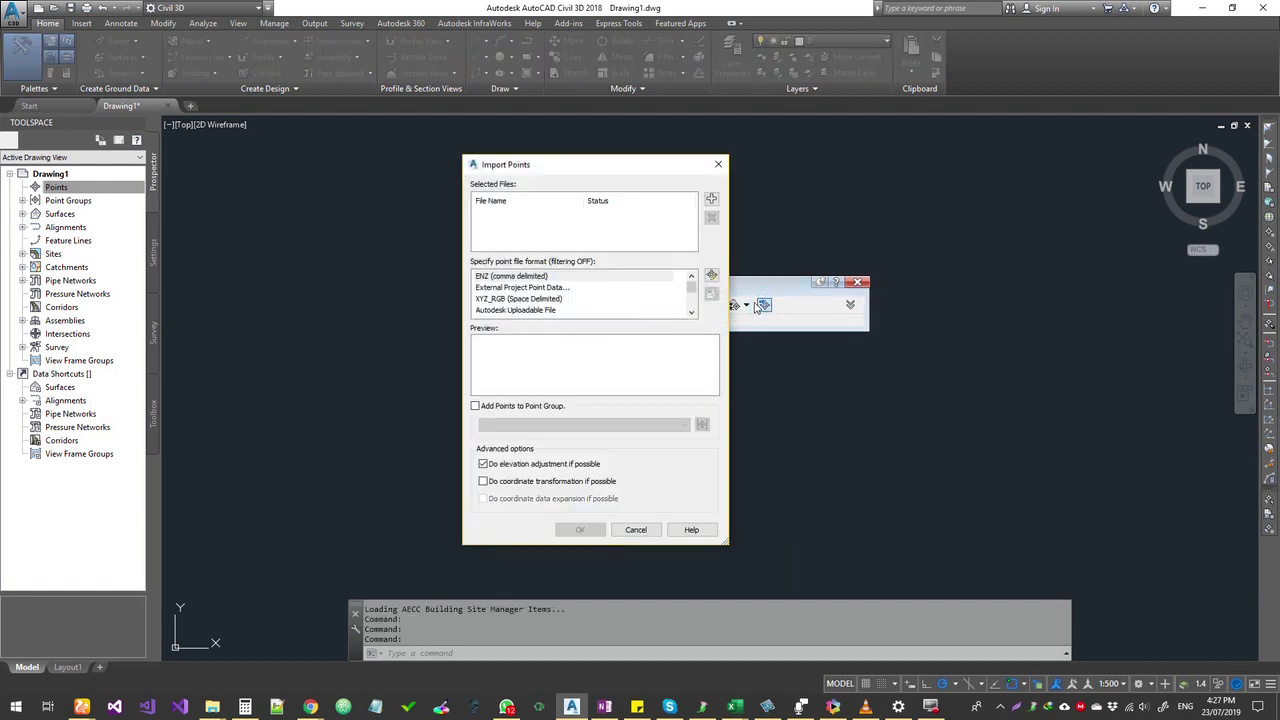
pyautogui.moveTo(553, 174); pyautogui.dragTo(648, 180)
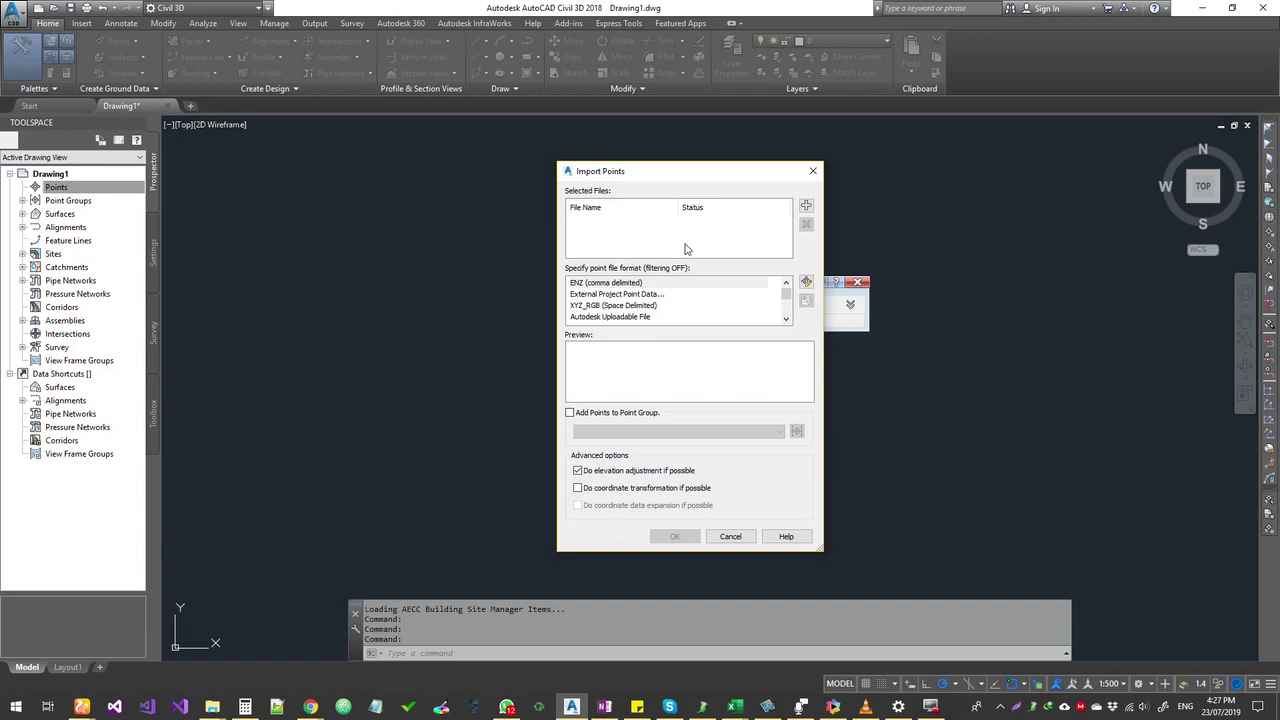
pyautogui.click(806, 207)
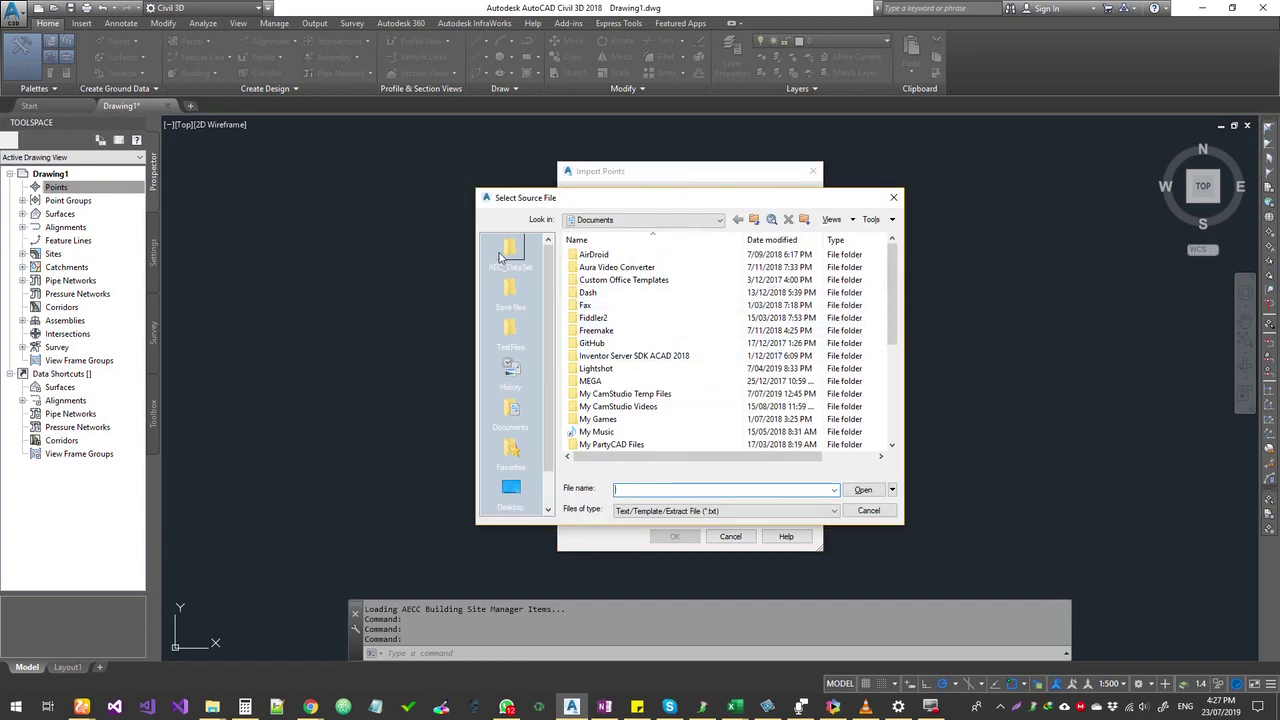
pyautogui.click(506, 252)
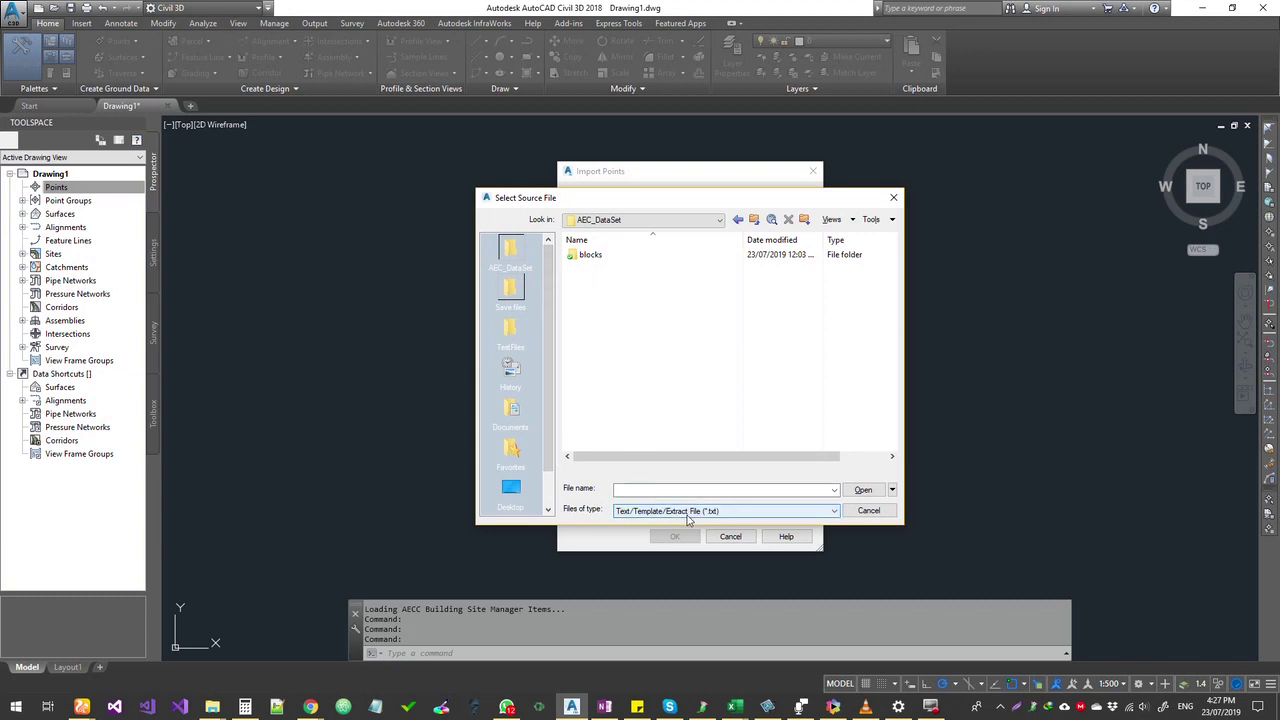
pyautogui.click(638, 515)
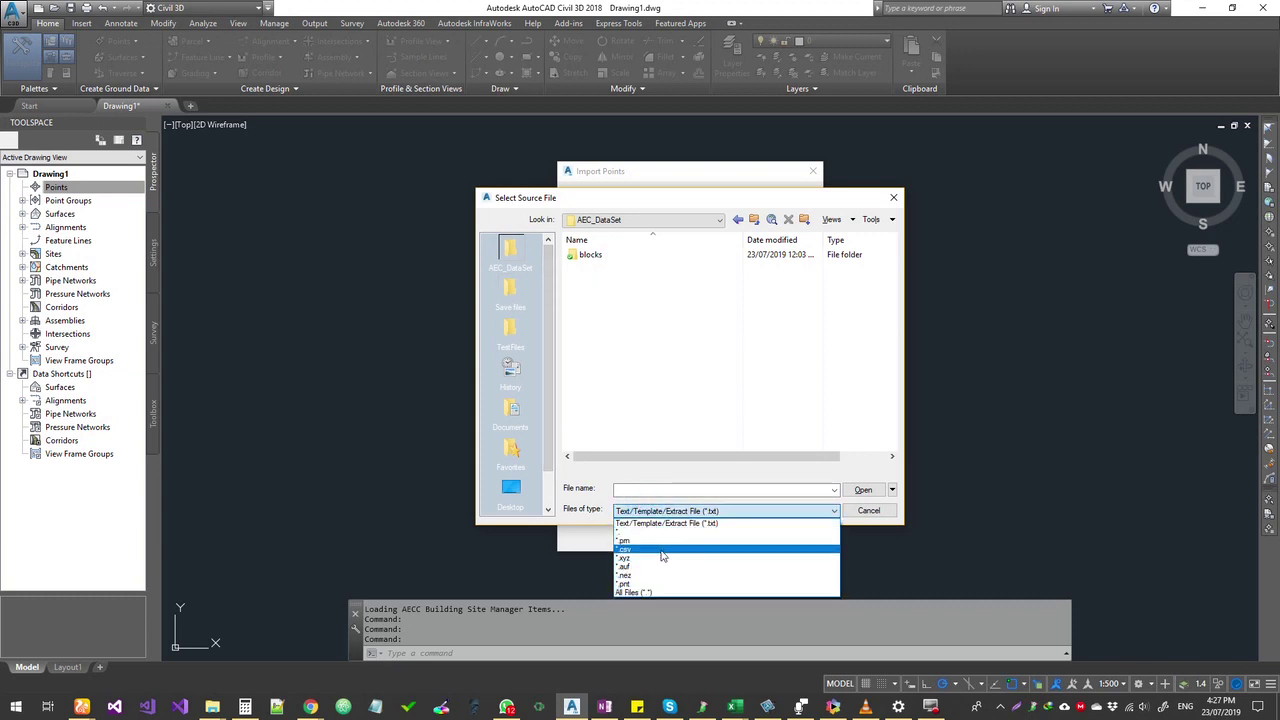
pyautogui.click(661, 551)
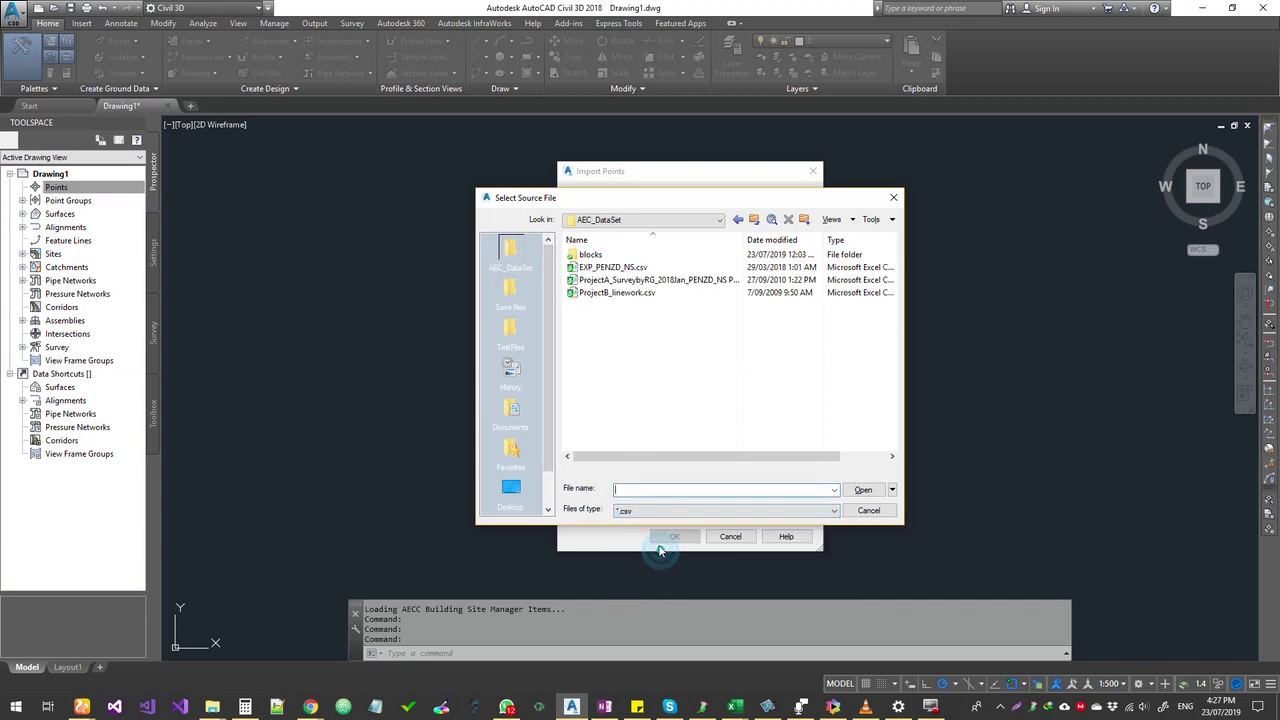
pyautogui.click(624, 268)
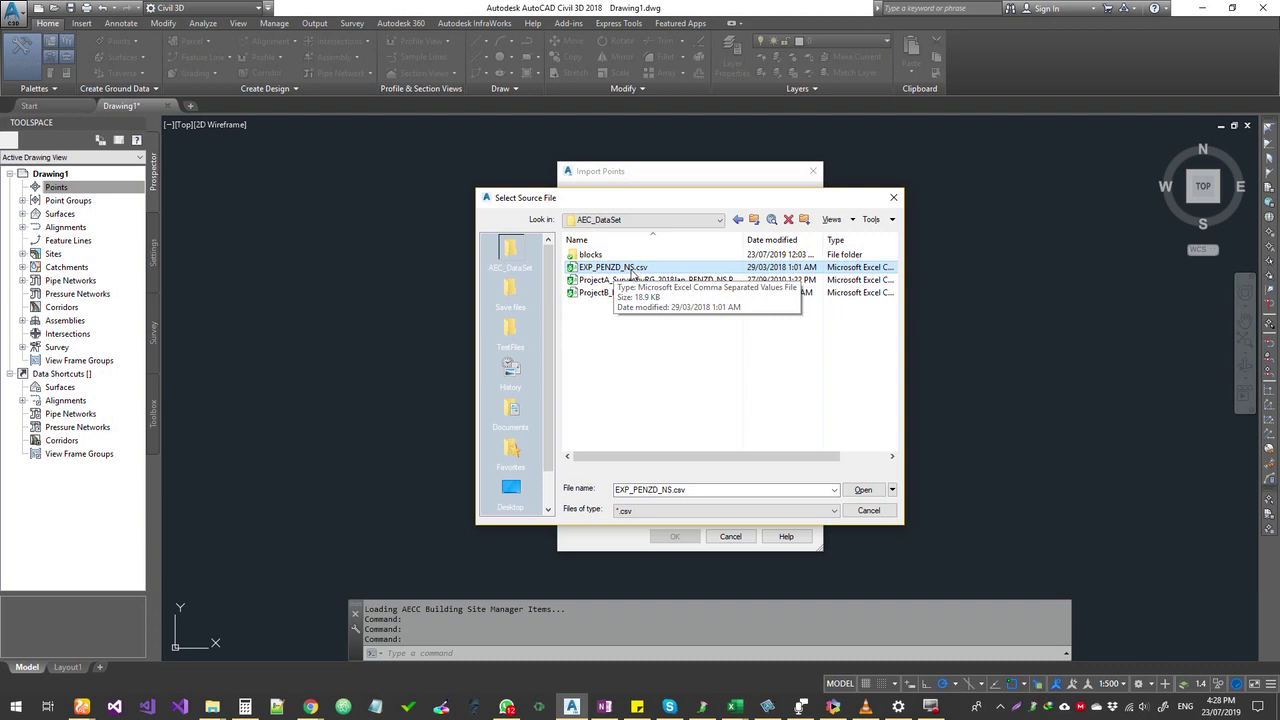
pyautogui.click(862, 490)
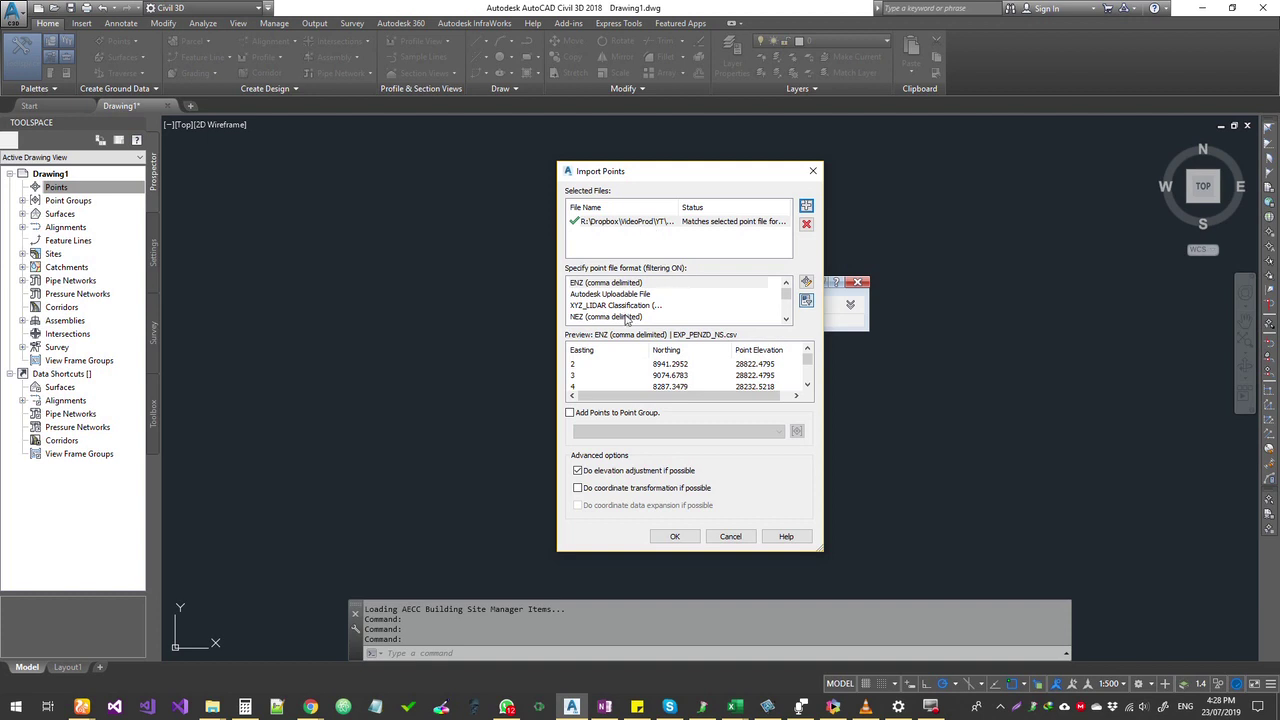
# Import the points with the PENZD (comma delimited) file format and close the Create Points tools.
pyautogui.scroll(-1, 627, 318)
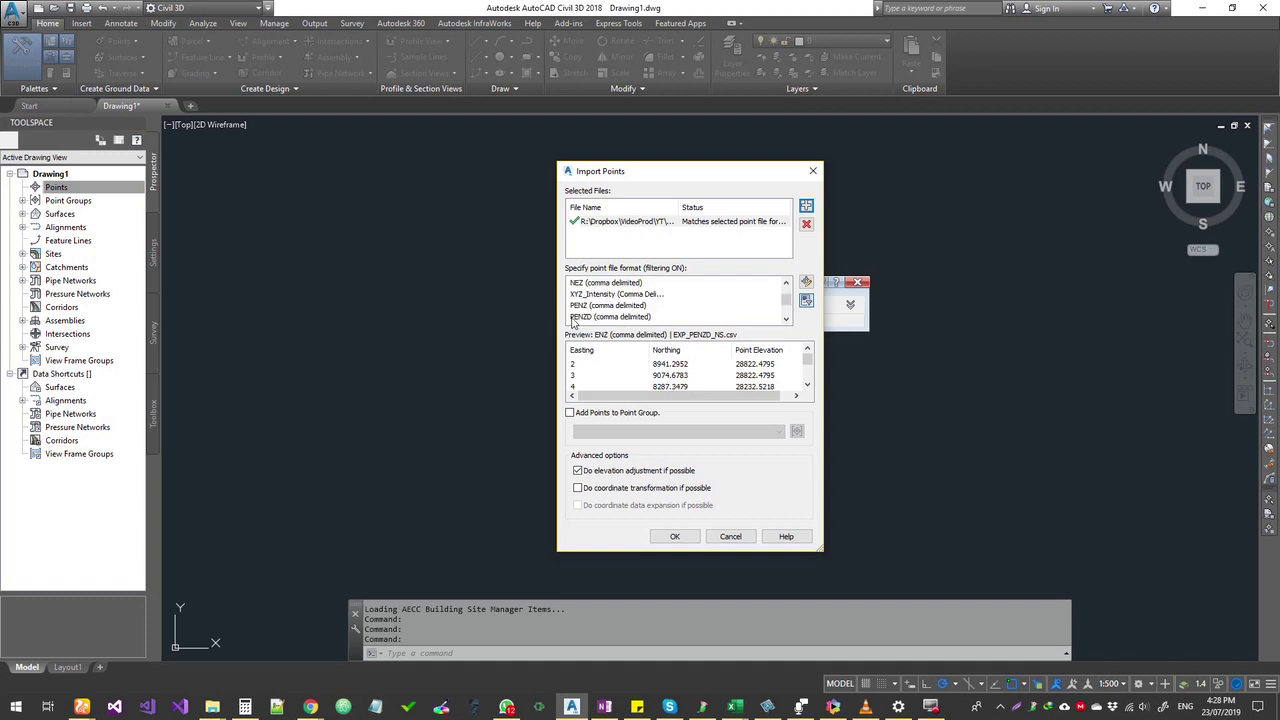
pyautogui.click(598, 321)
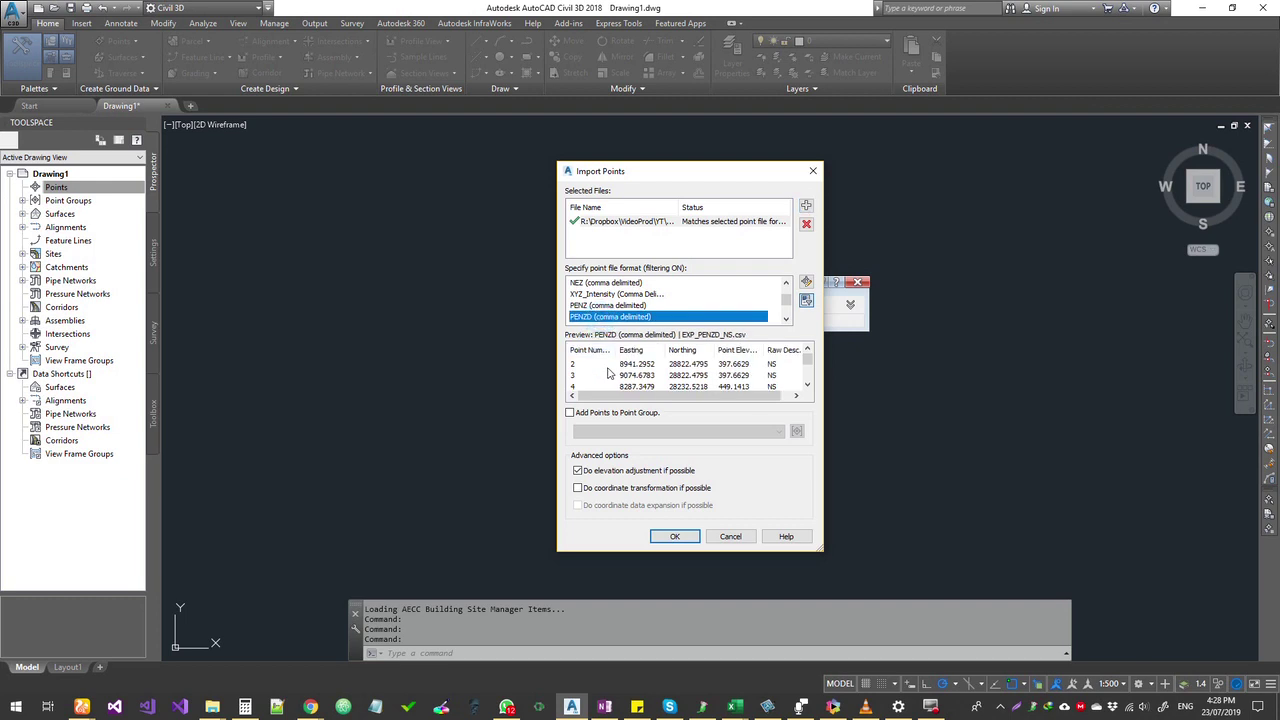
pyautogui.scroll(-2, 627, 318)
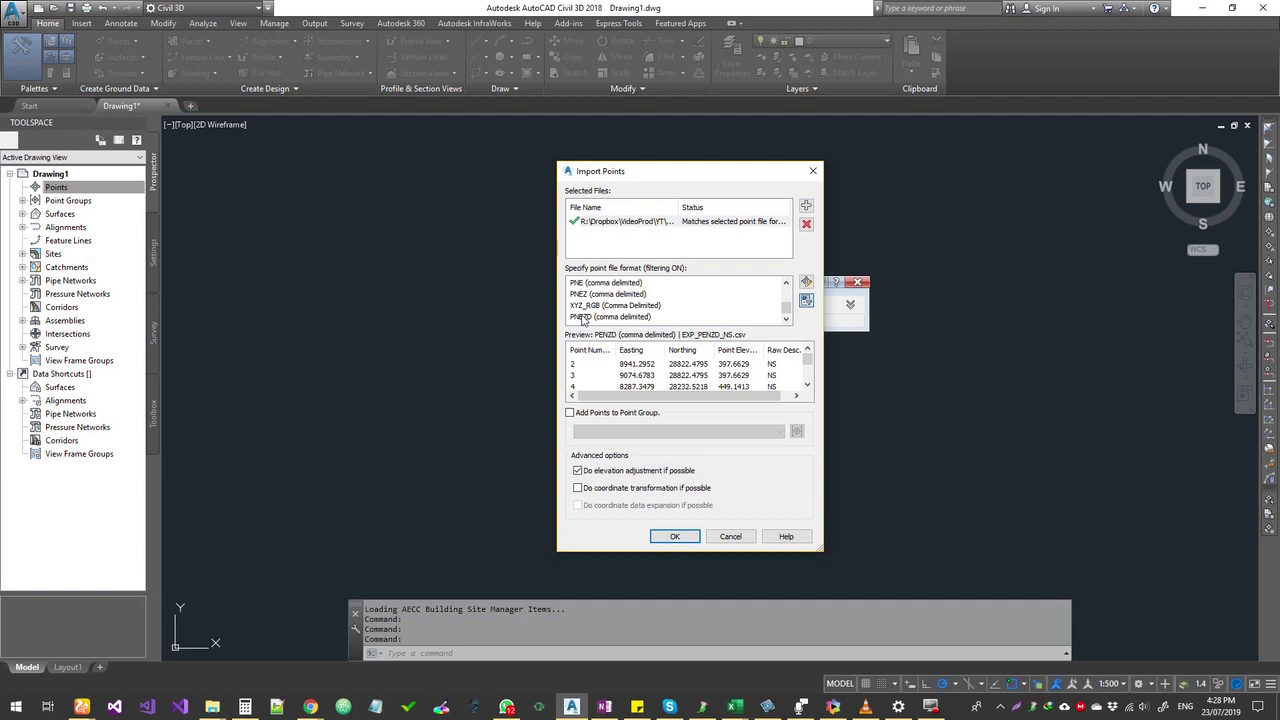
pyautogui.scroll(2, 582, 318)
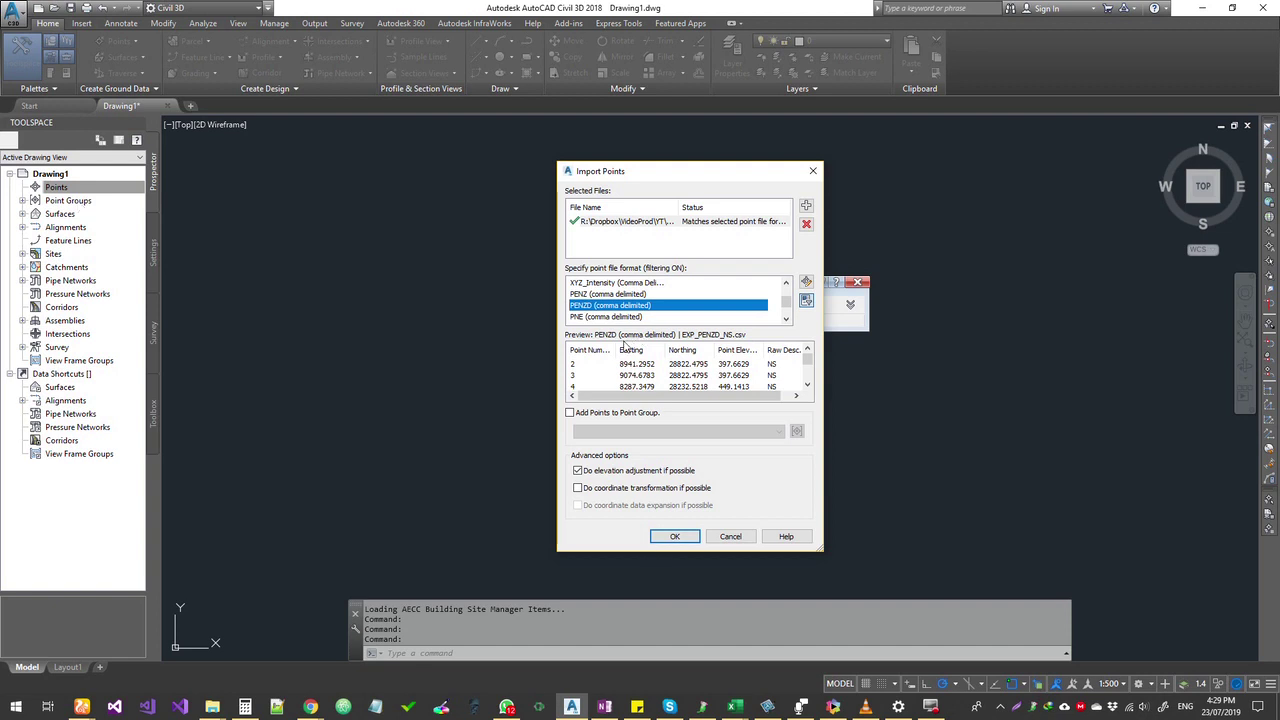
pyautogui.click(676, 538)
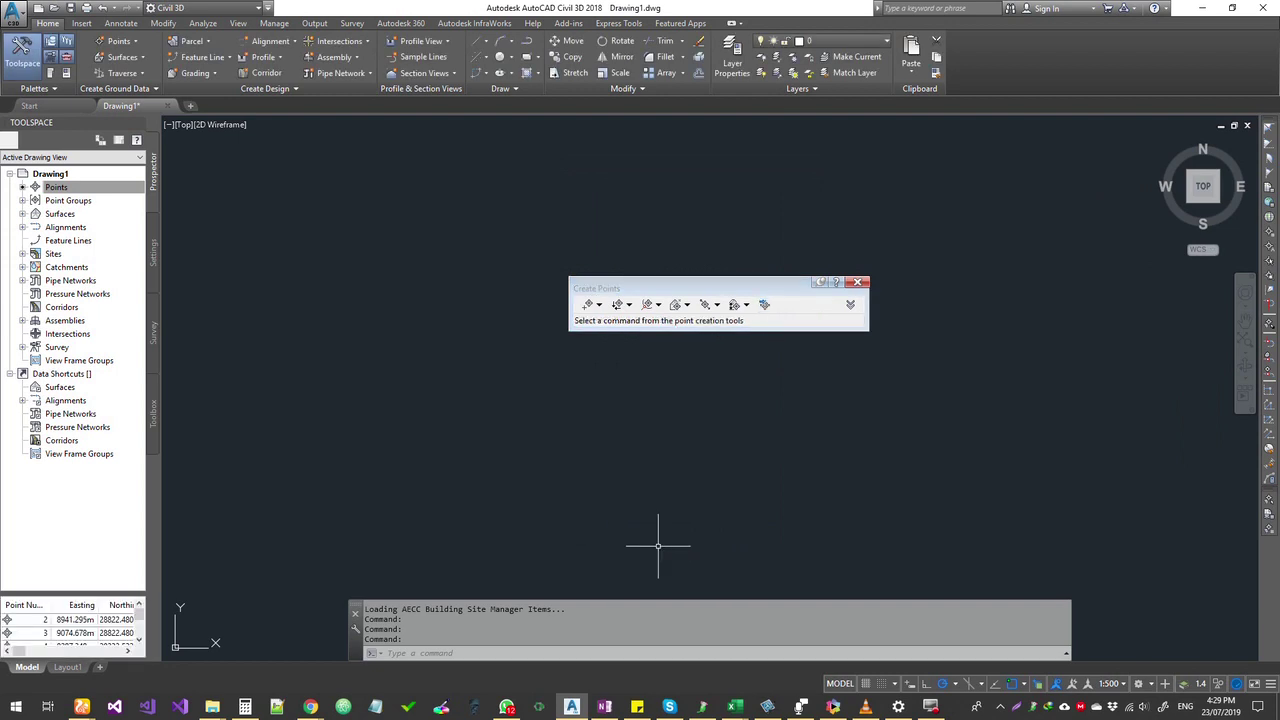
pyautogui.click(862, 284)
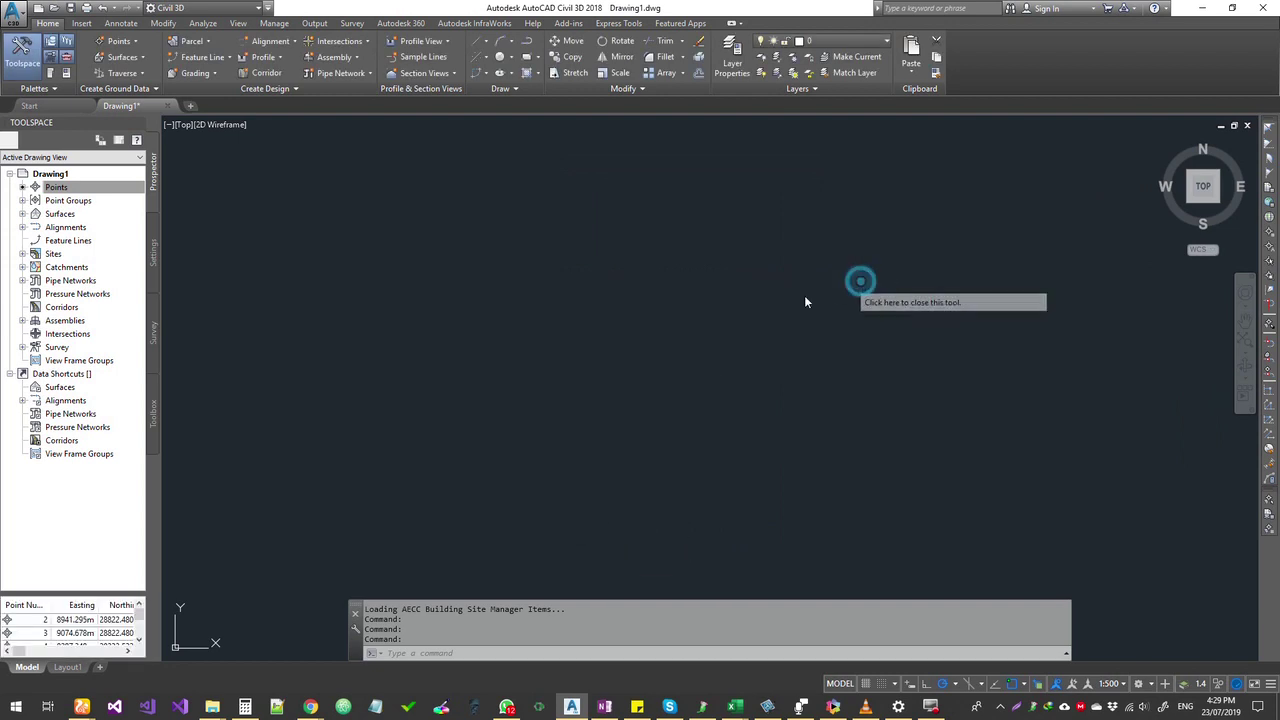
# Zoom to the drawing extents and examine the imported COGO points, including one point's coordinates and elevation.
pyautogui.middleClick(684, 344)
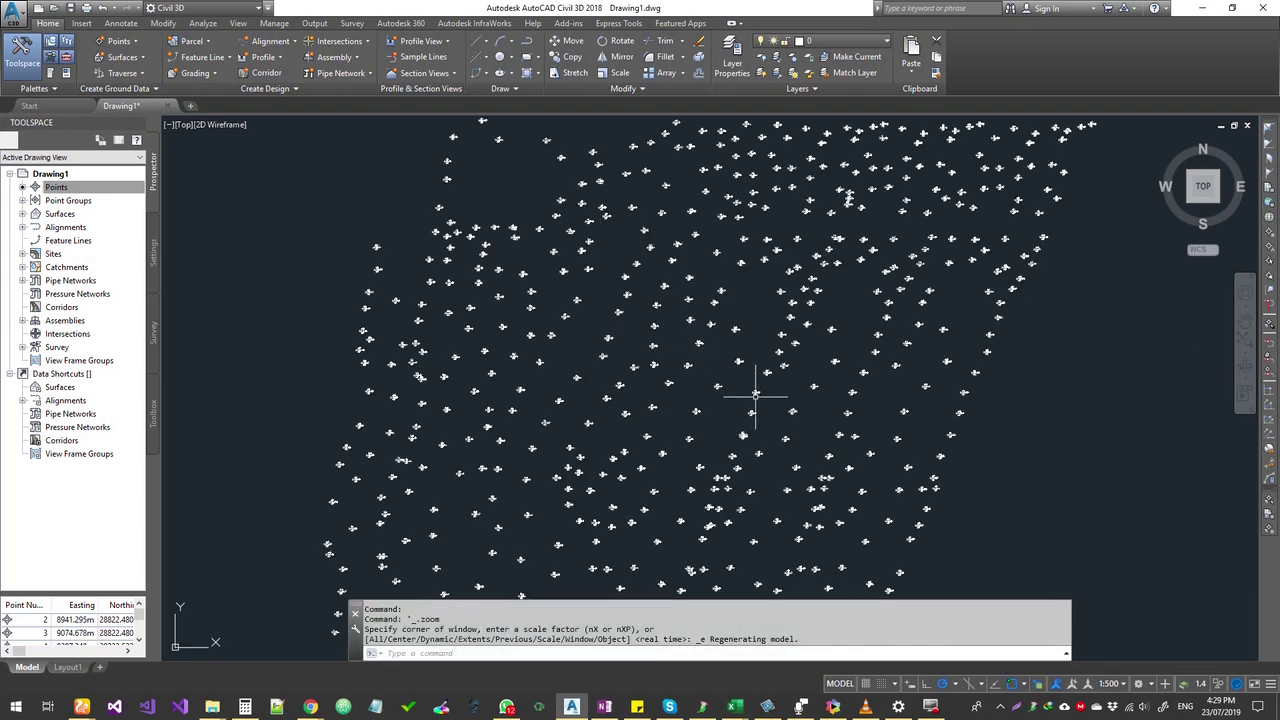
pyautogui.moveTo(783, 334)
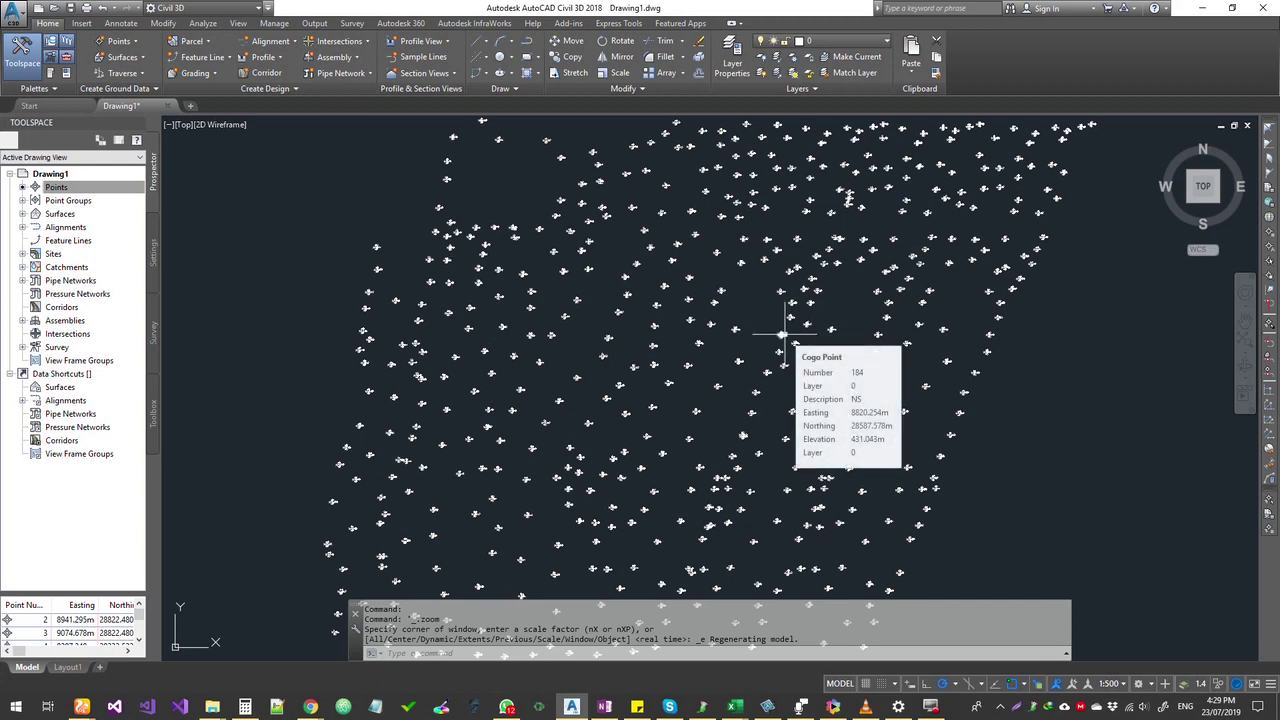
pyautogui.scroll(-1, 783, 334)
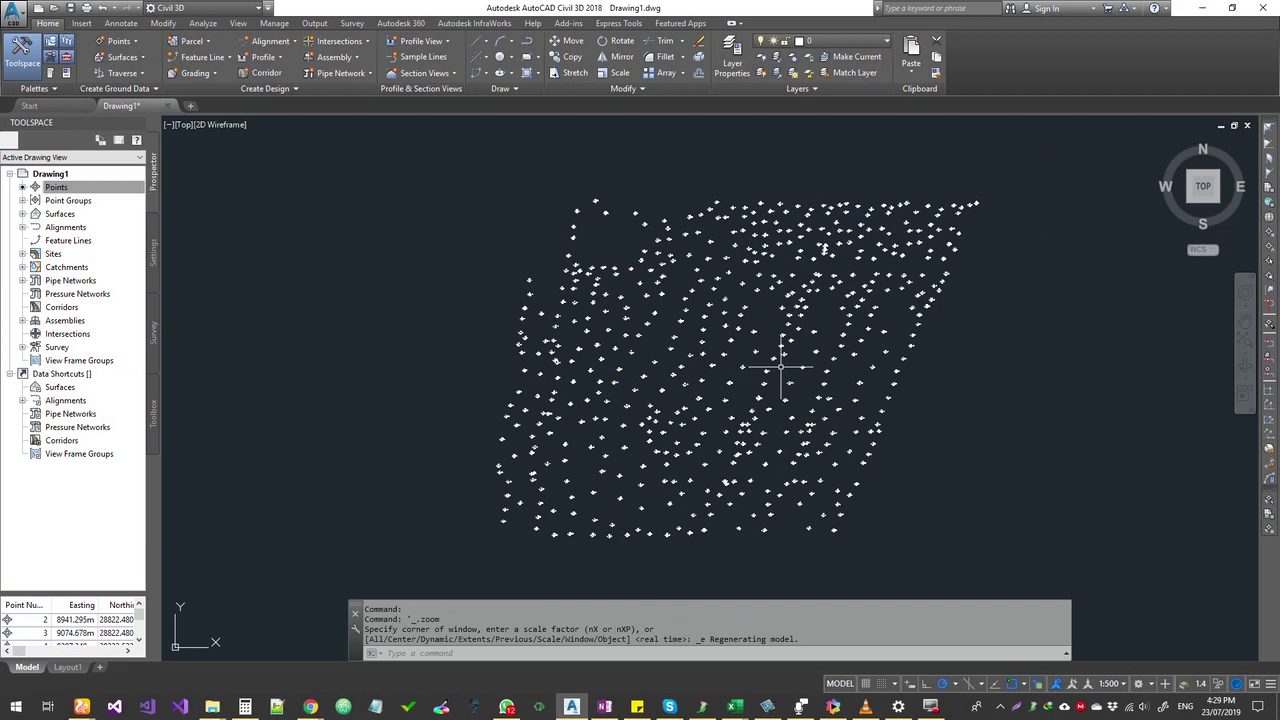
pyautogui.scroll(2, 702, 409)
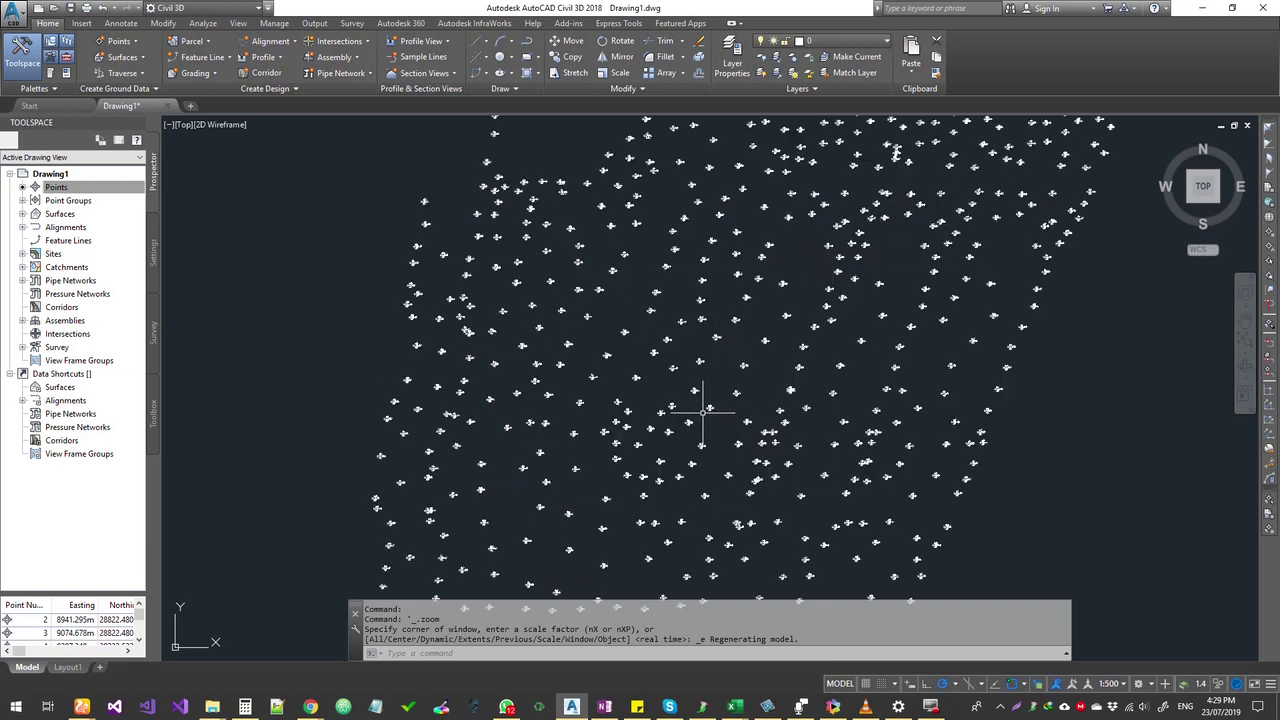
pyautogui.scroll(-2, 702, 409)
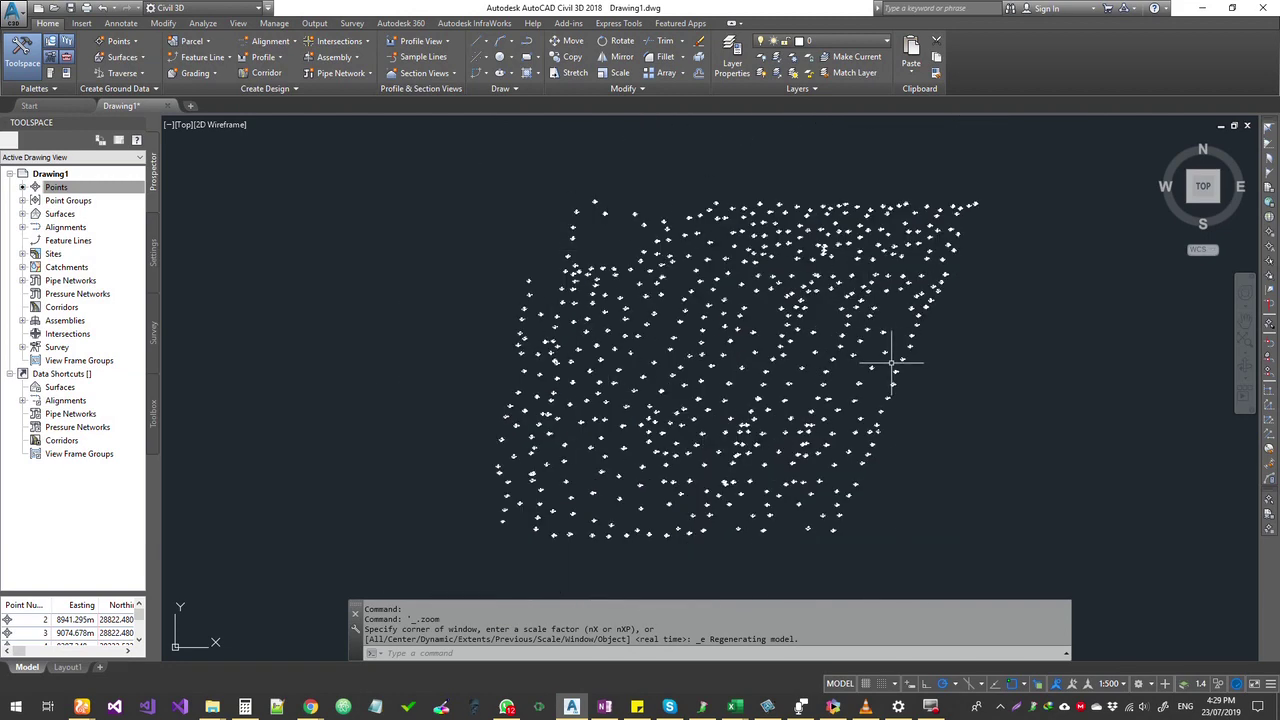
pyautogui.scroll(-2, 888, 365)
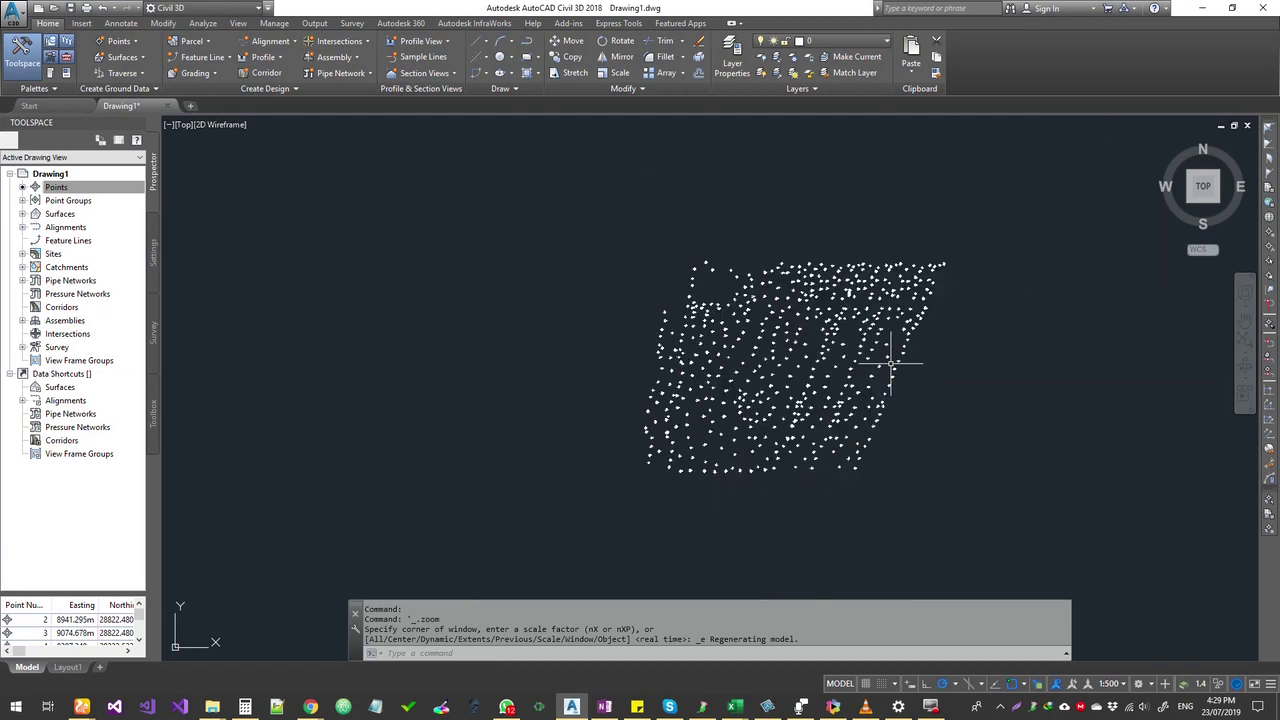
# Select all imported points and inspect them from several directions in the Object Viewer, finally closing it.
pyautogui.click(1040, 528)
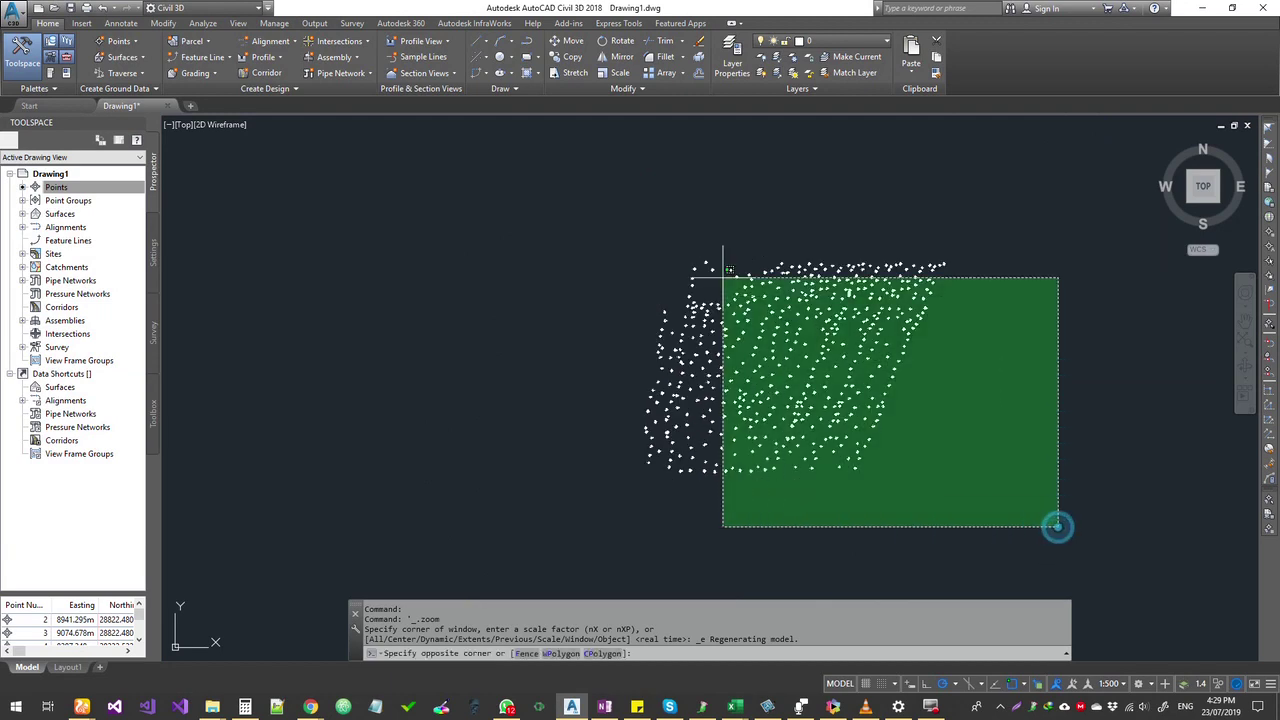
pyautogui.click(606, 217)
pyautogui.rightClick(604, 218)
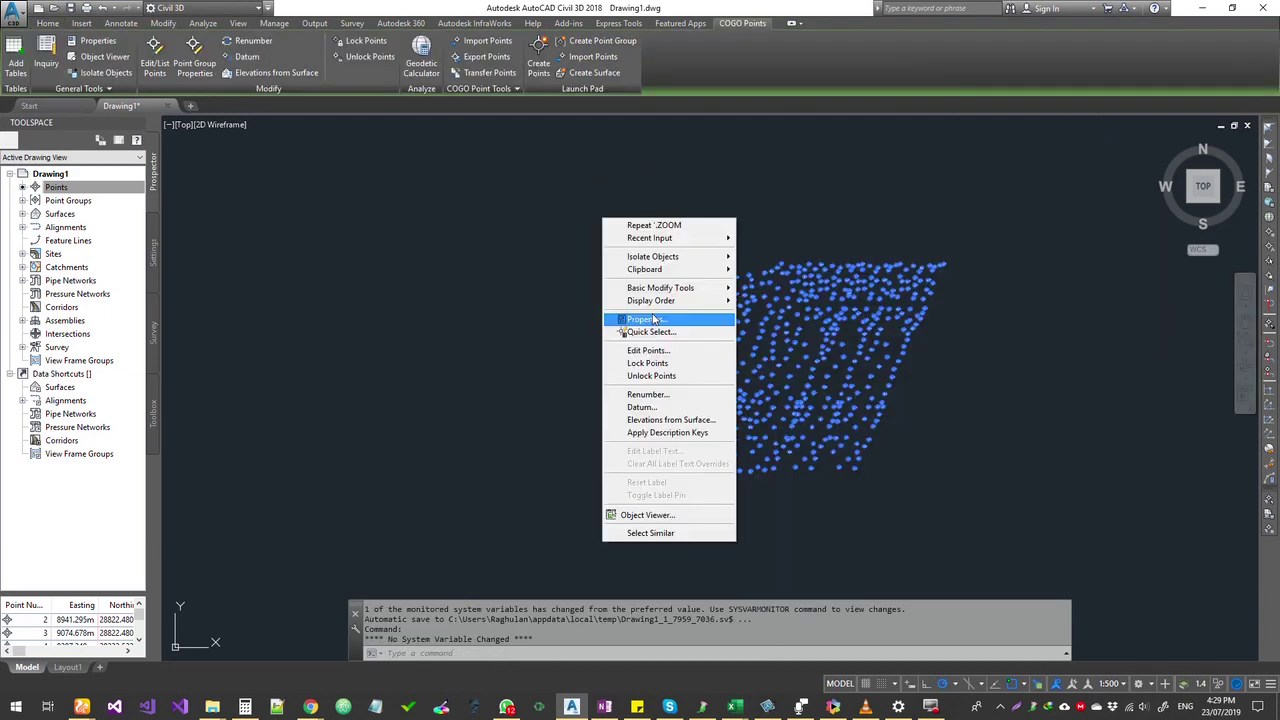
pyautogui.click(686, 514)
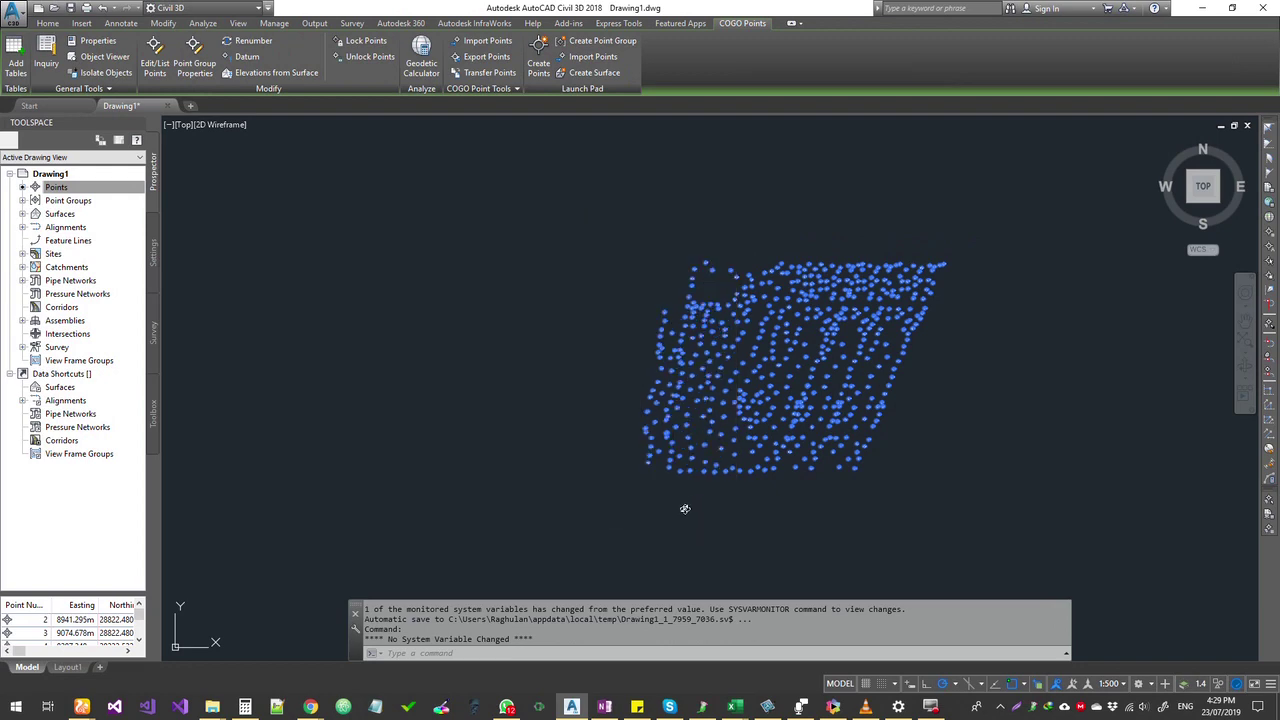
pyautogui.moveTo(672, 516); pyautogui.dragTo(731, 451)
pyautogui.click(978, 246)
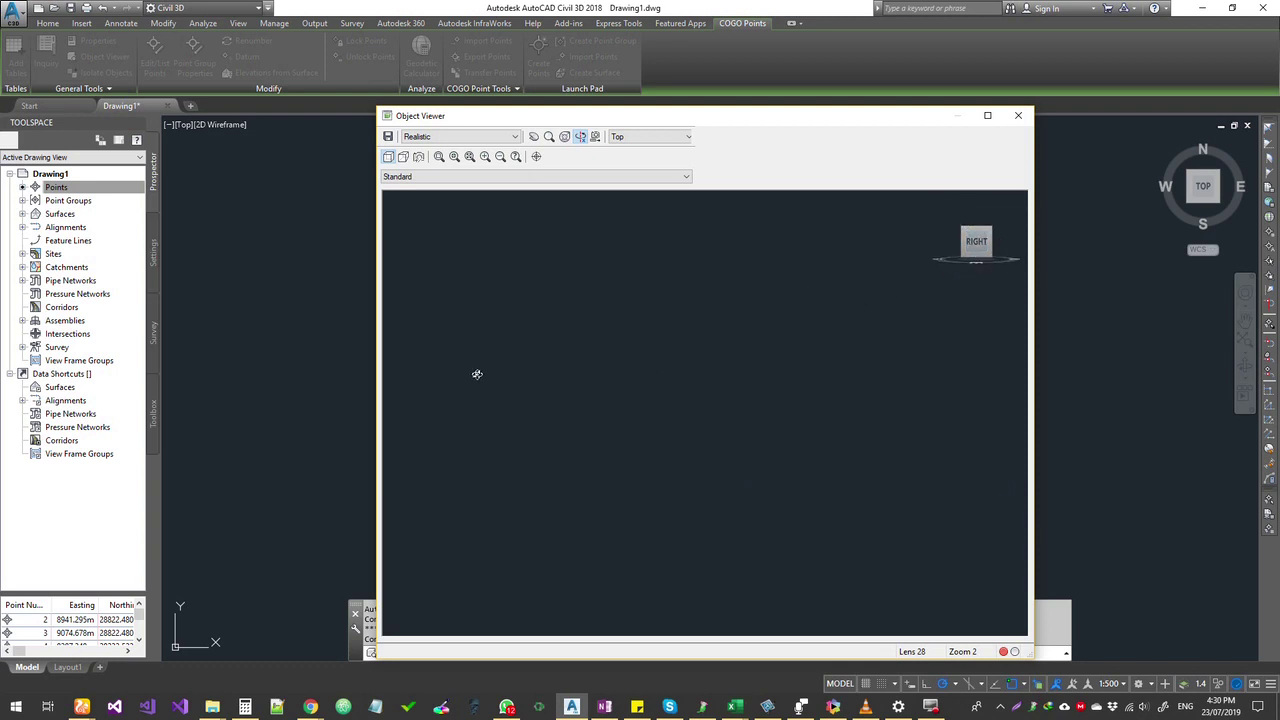
pyautogui.click(966, 225)
pyautogui.click(1018, 115)
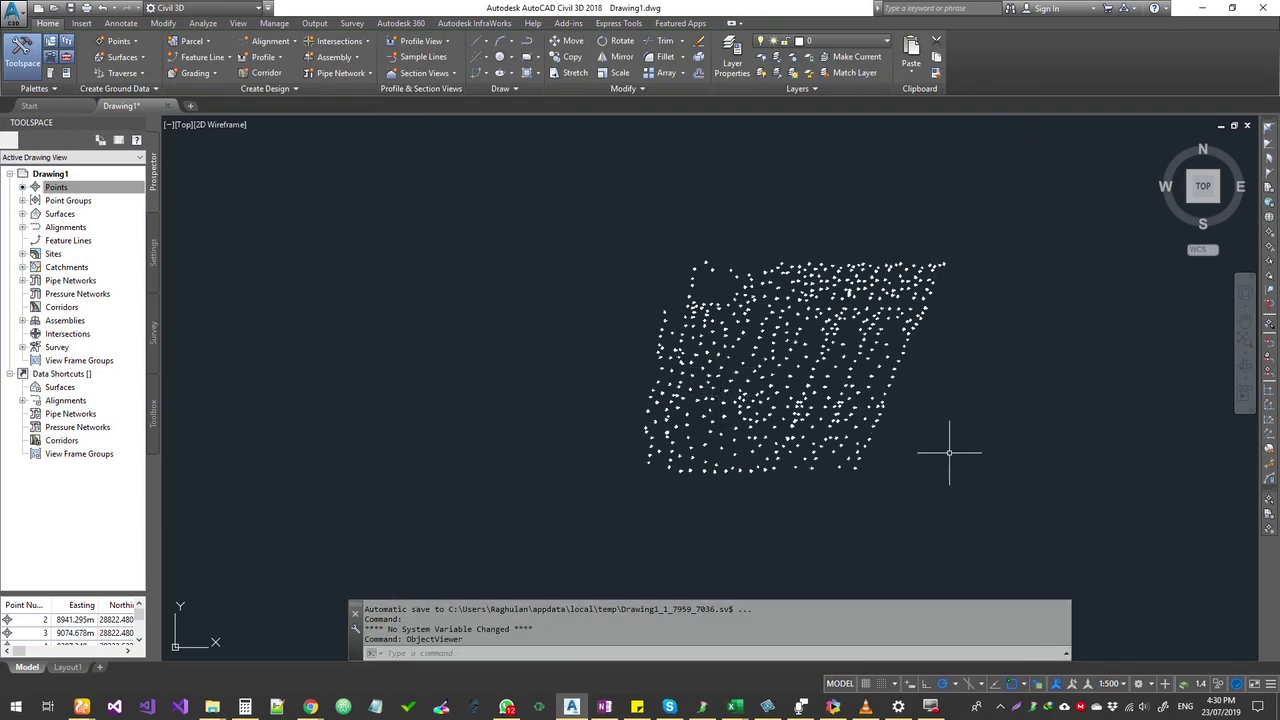
# Create a new point group named NS with the description "Natural Surface".
pyautogui.moveTo(795, 385); pyautogui.dragTo(762, 410, button='middle')
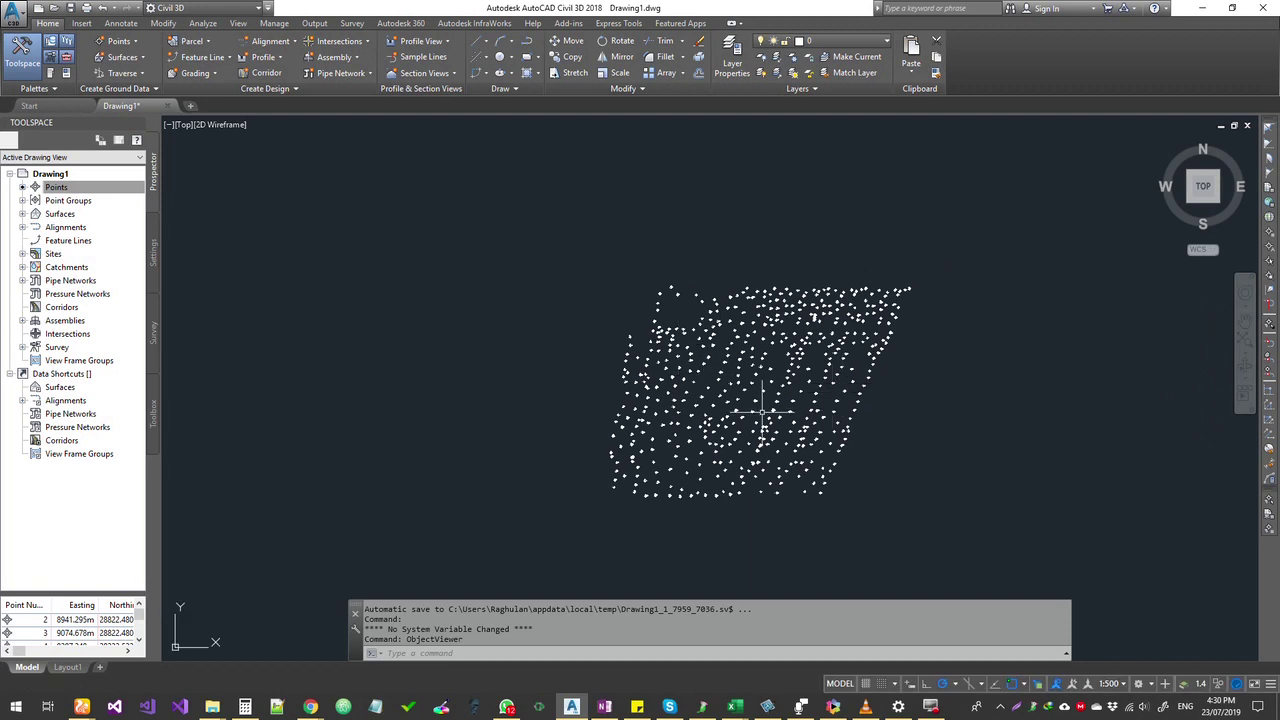
pyautogui.click(22, 200)
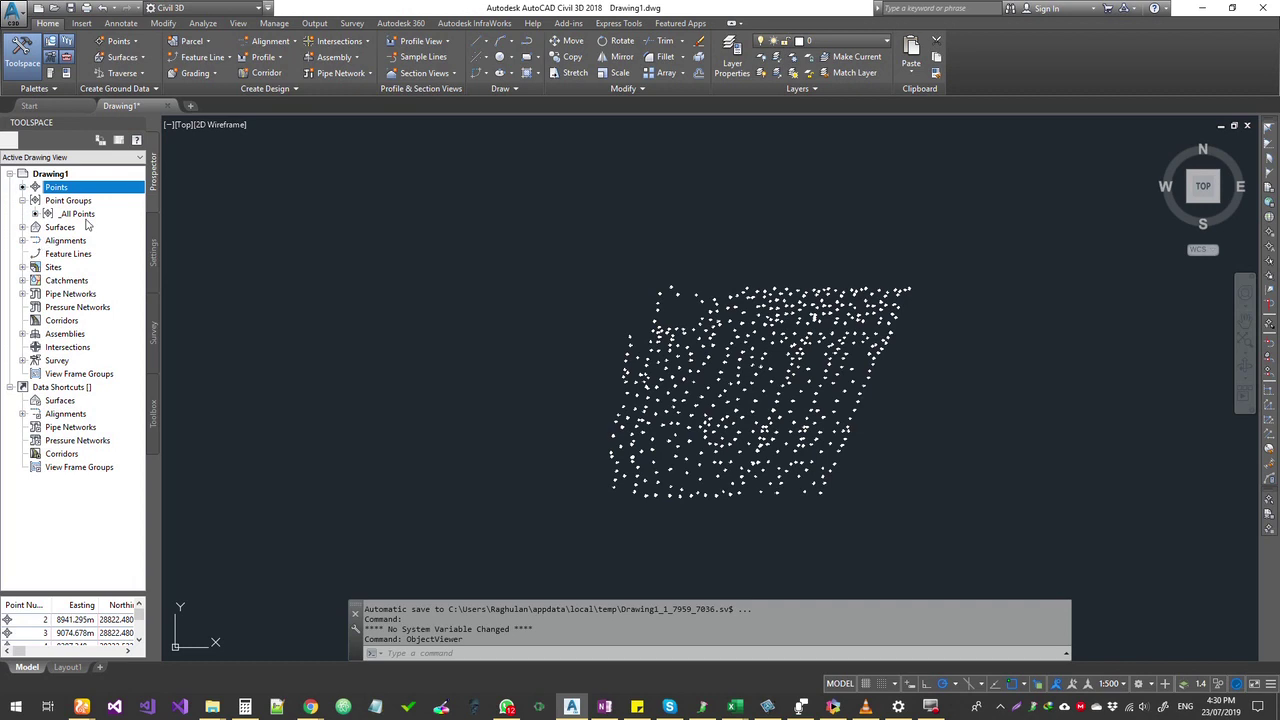
pyautogui.moveTo(86, 221)
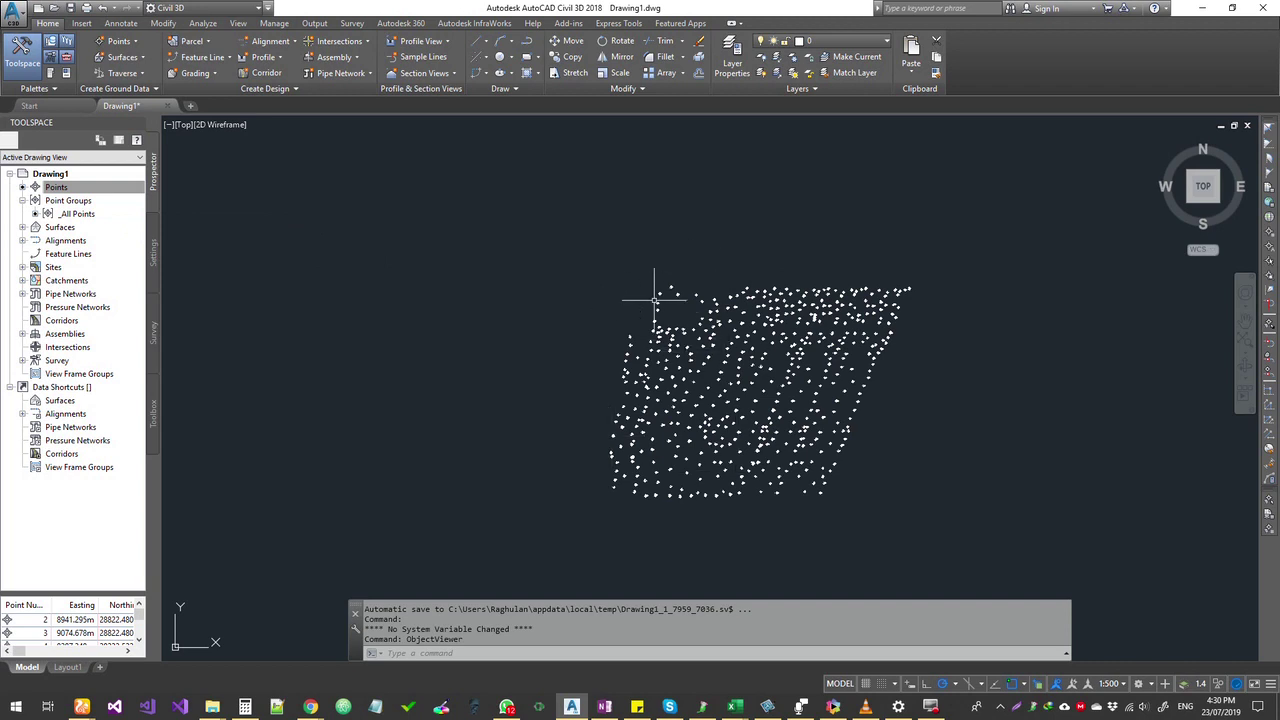
pyautogui.rightClick(64, 204)
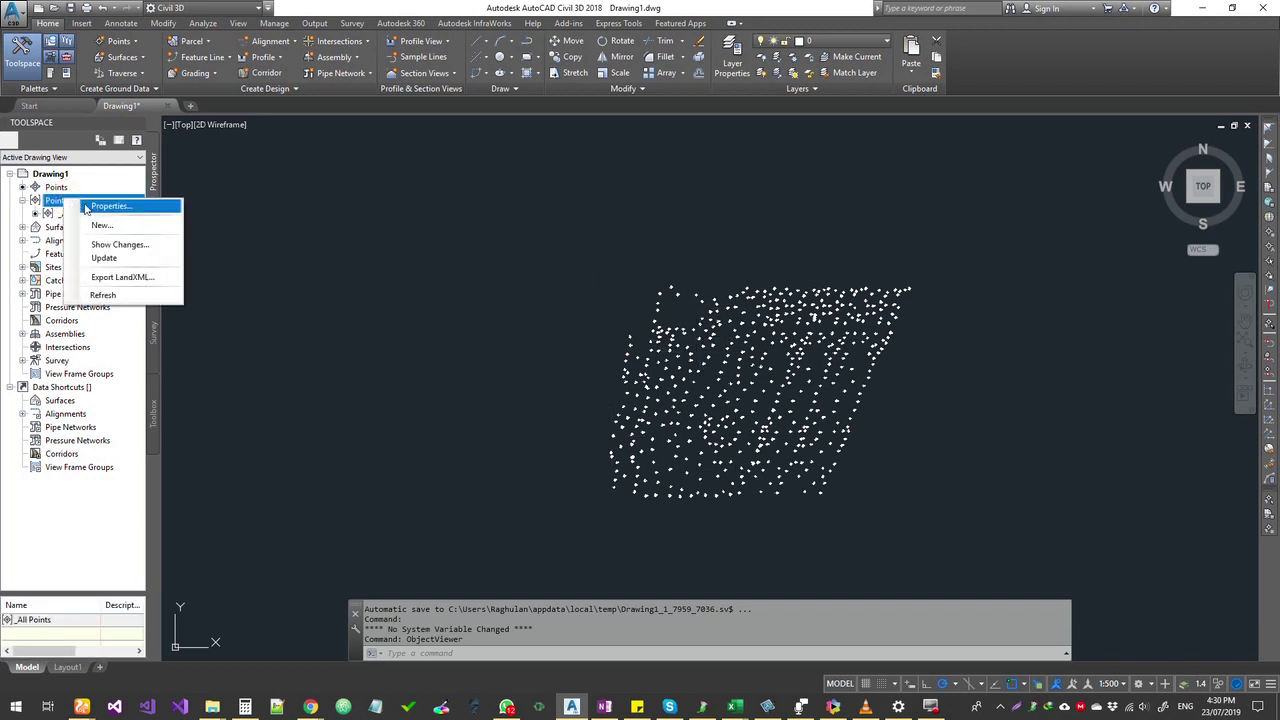
pyautogui.click(113, 231)
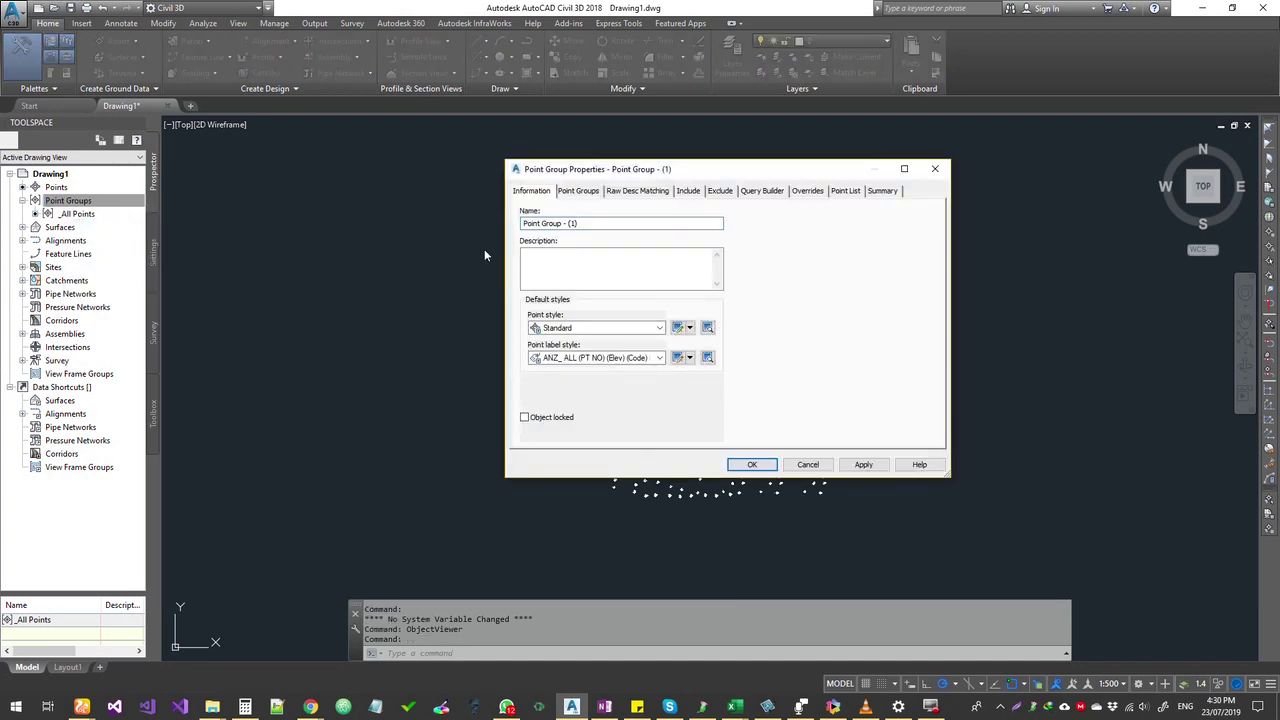
pyautogui.write('NS')
pyautogui.click(558, 275)
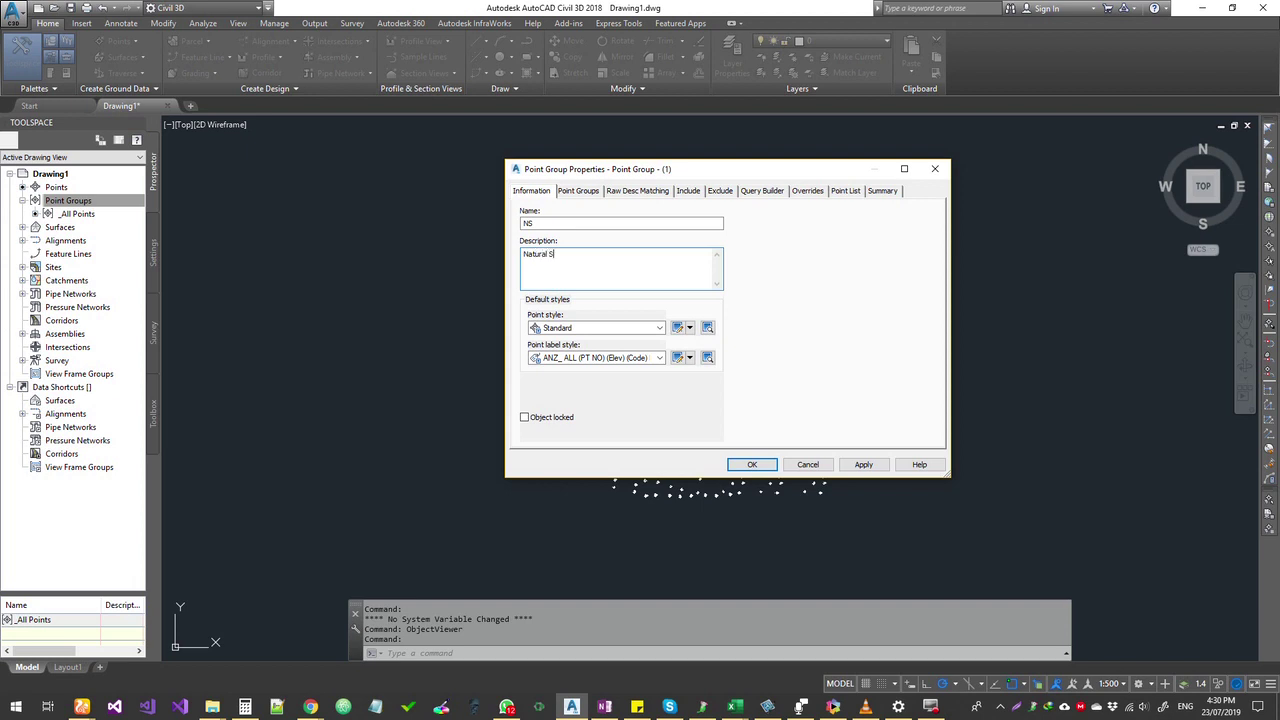
# Set the new point group's default point style to BB.
pyautogui.click(600, 328)
pyautogui.scroll(5, 620, 463)
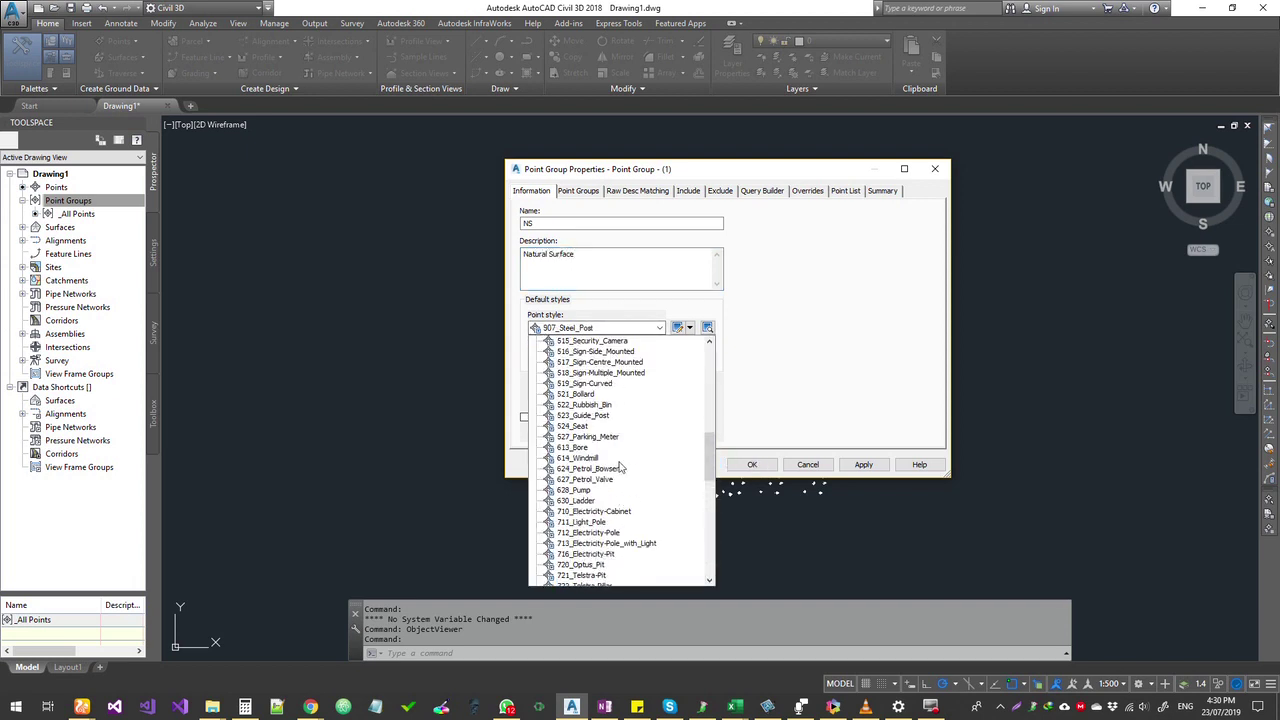
pyautogui.moveTo(709, 465); pyautogui.dragTo(700, 565)
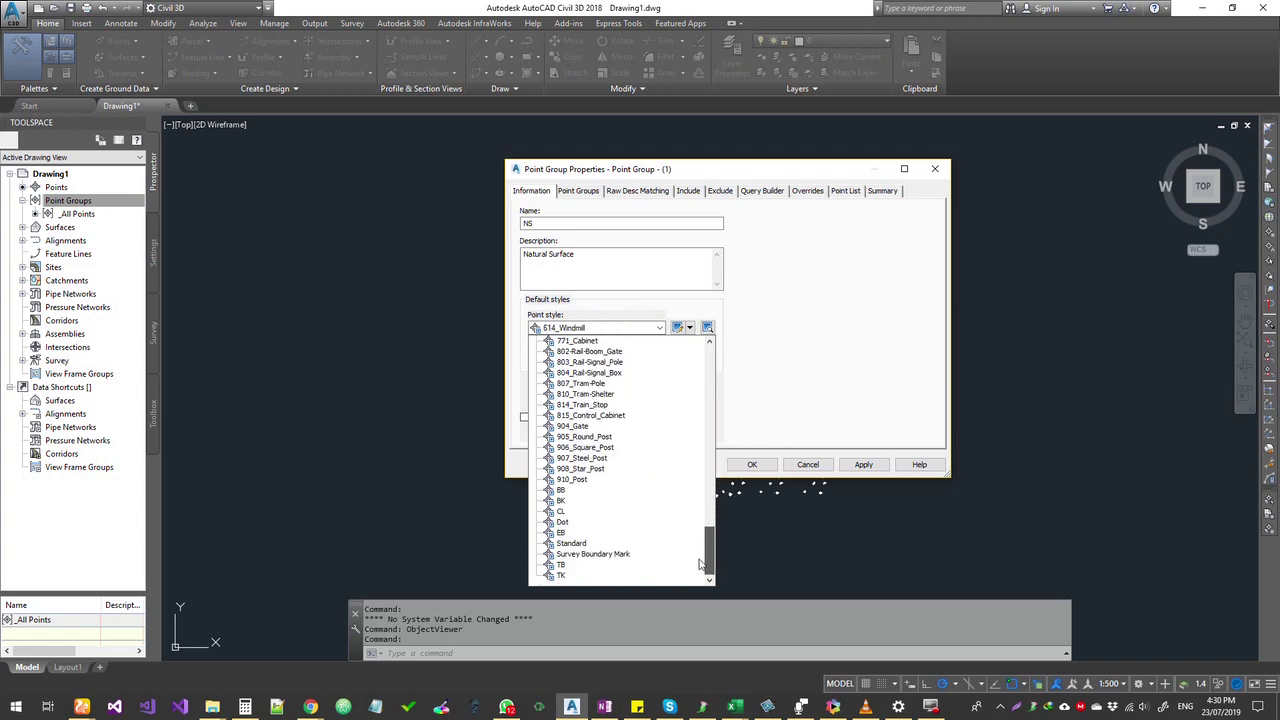
pyautogui.click(560, 490)
pyautogui.click(605, 358)
pyautogui.click(607, 360)
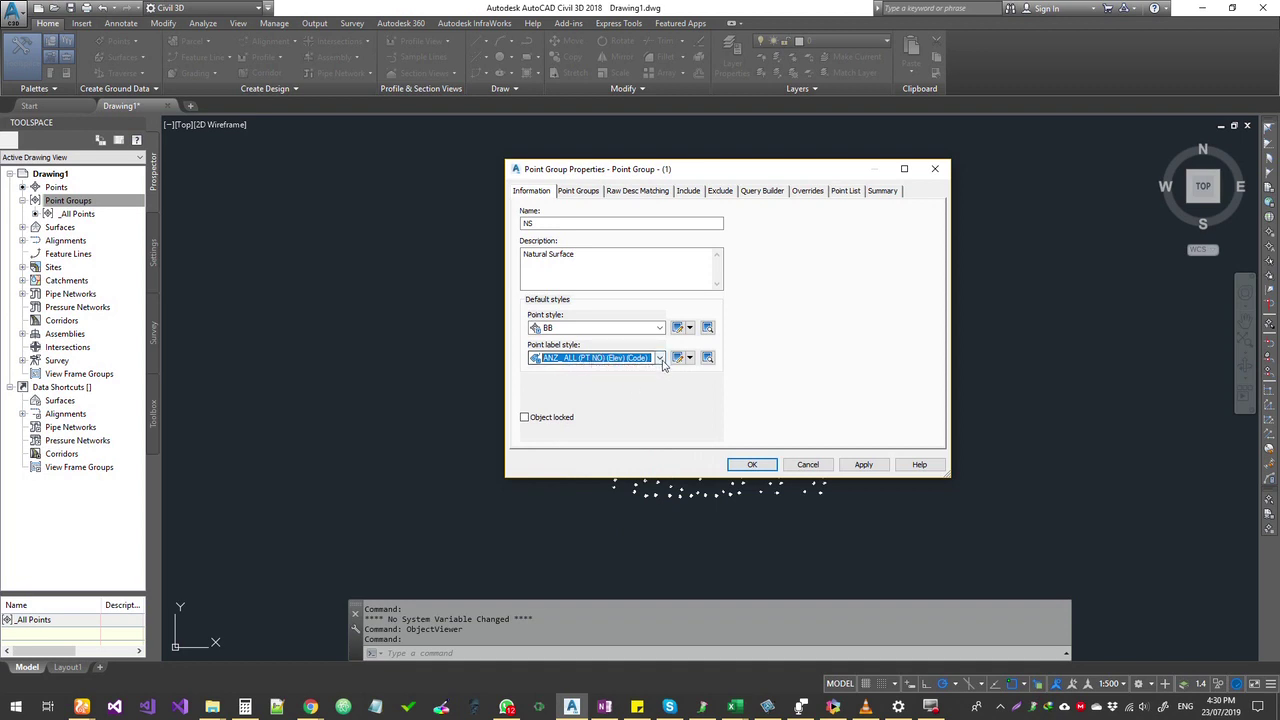
# Include the points with numbers 100-110 and 117 in the NS point group, checking the point list after each entry.
pyautogui.click(592, 194)
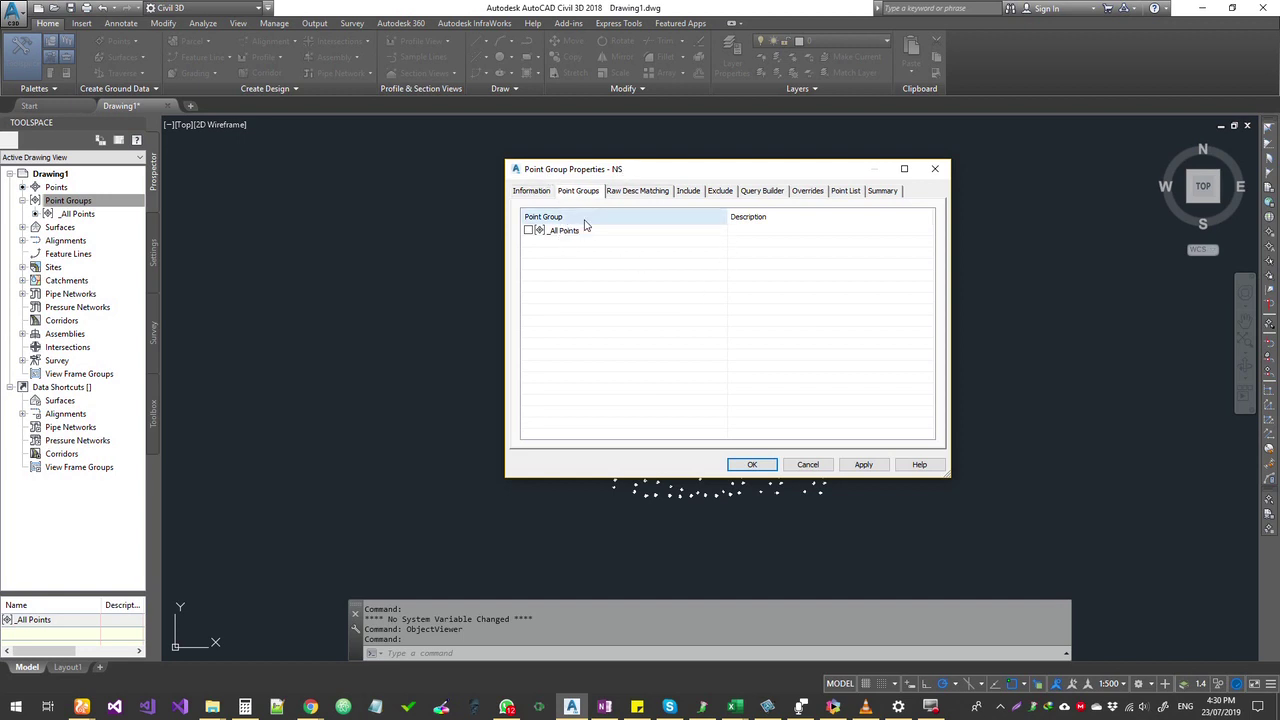
pyautogui.click(630, 191)
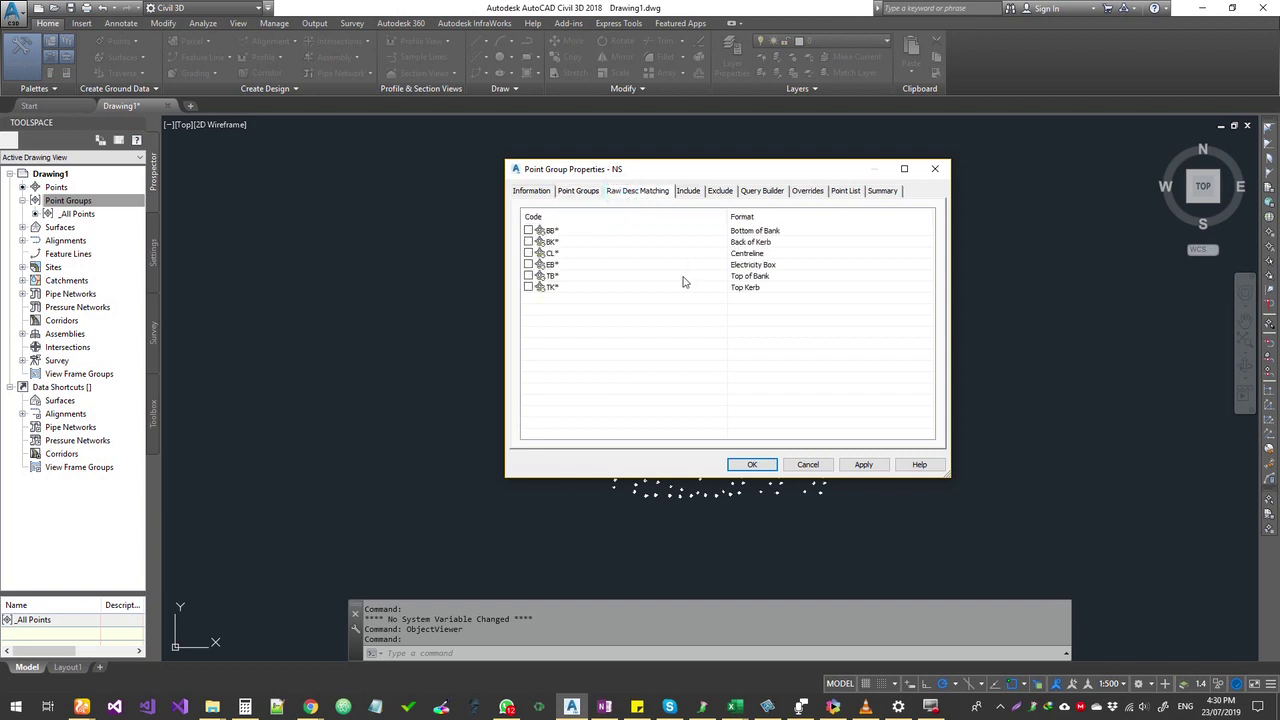
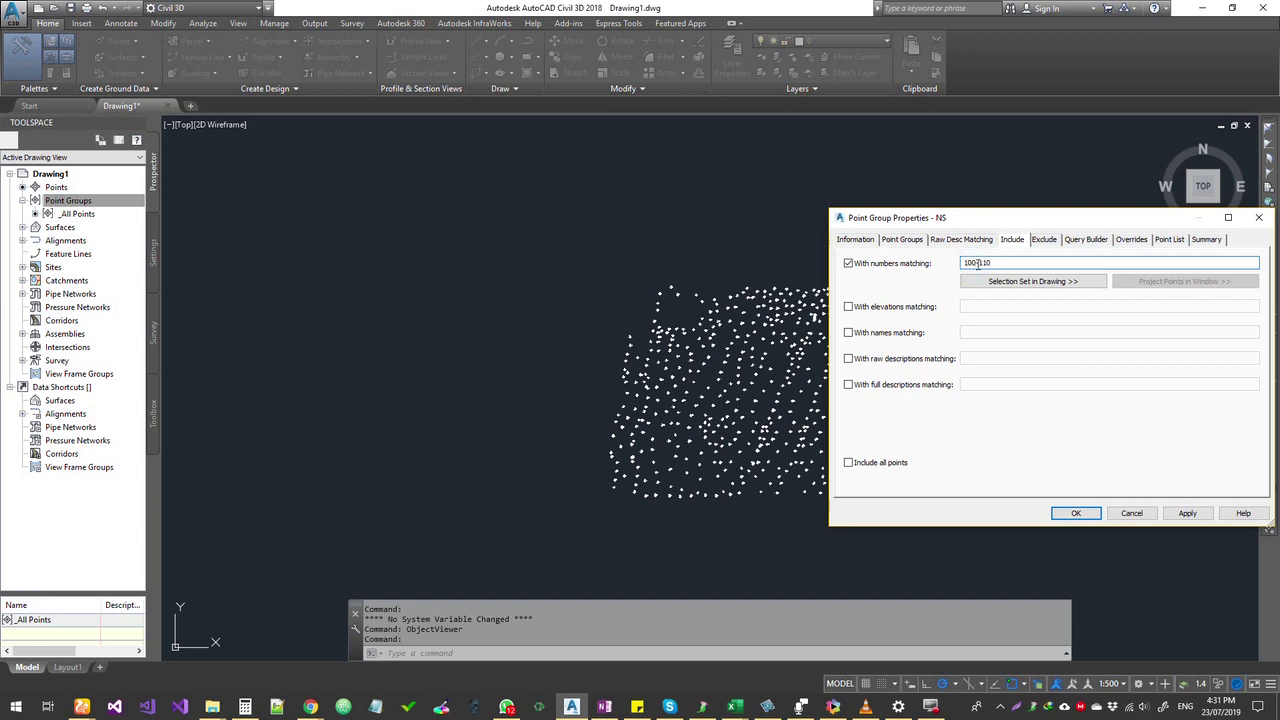
pyautogui.click(1169, 239)
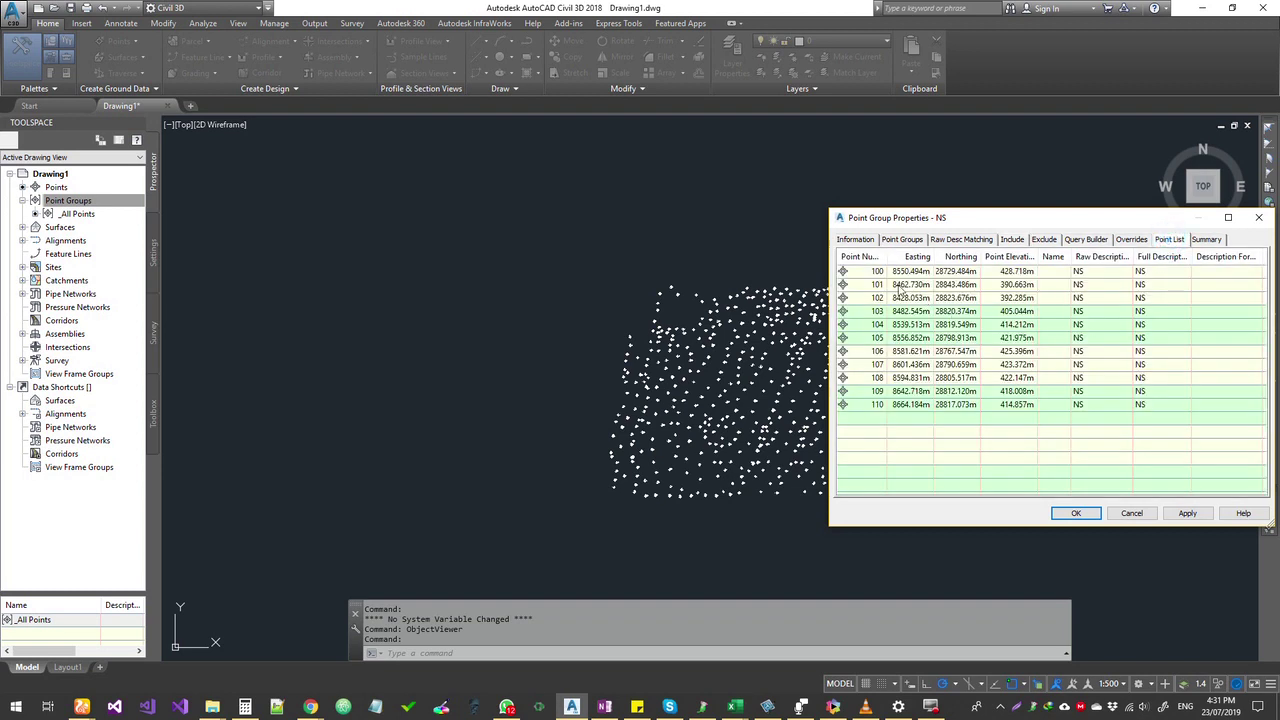
pyautogui.click(1013, 239)
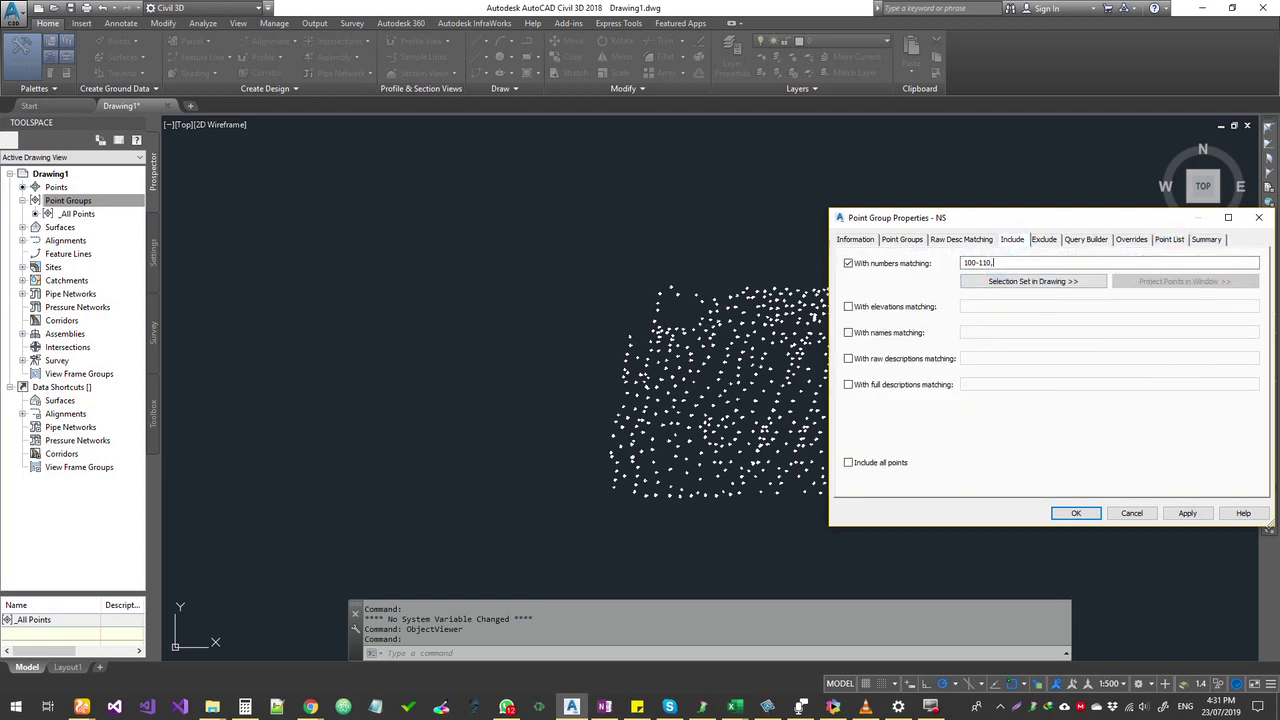
pyautogui.click(1169, 239)
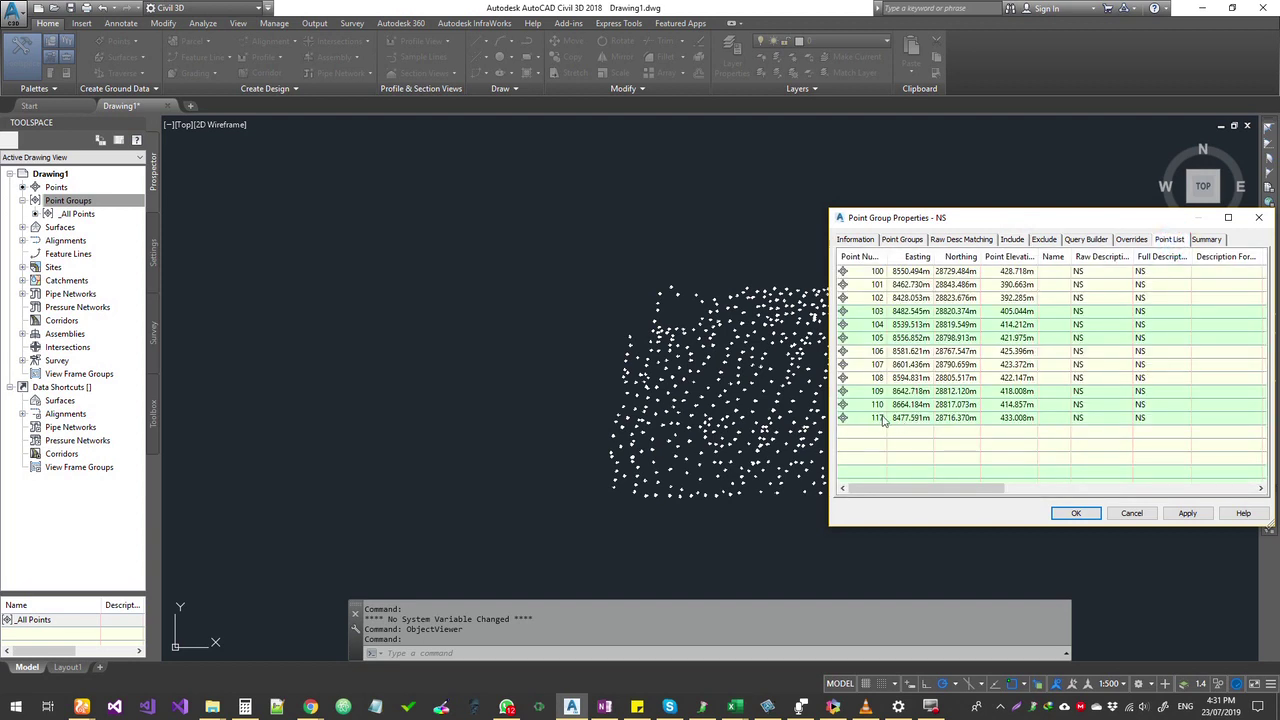
# Exclude point number 109 from the NS point group and check the point list.
pyautogui.click(1044, 239)
pyautogui.click(895, 270)
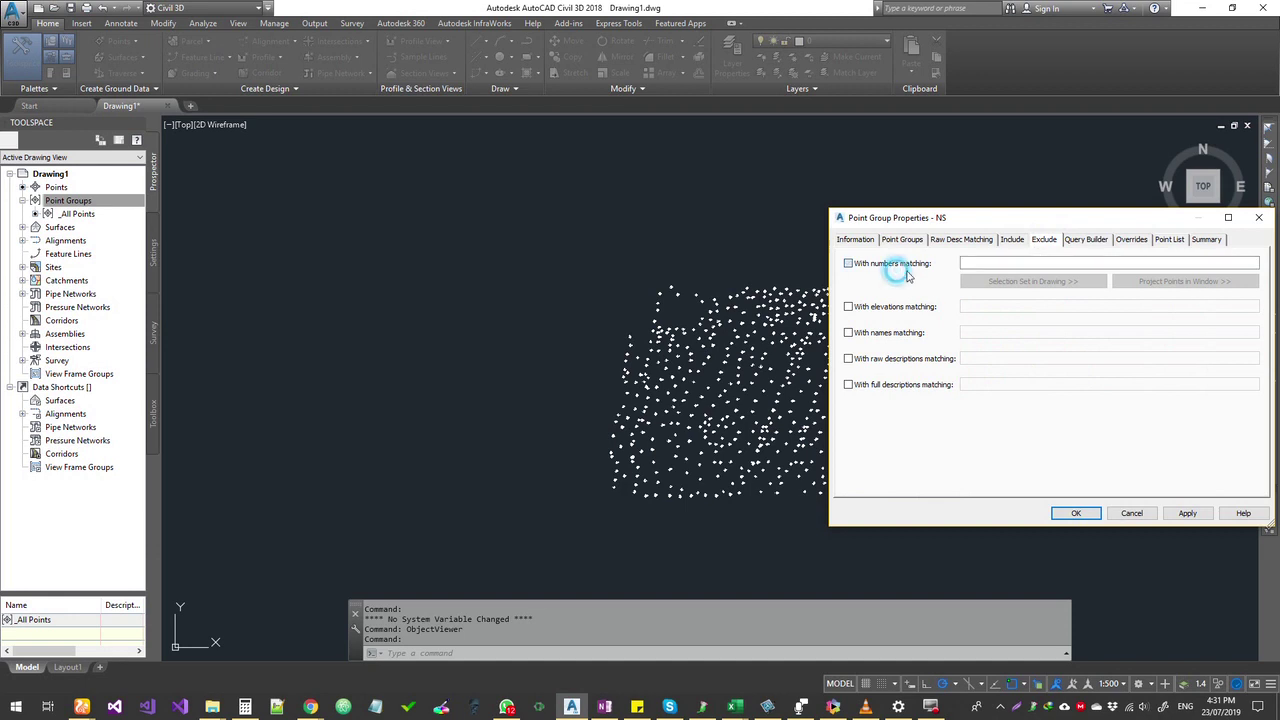
pyautogui.click(985, 265)
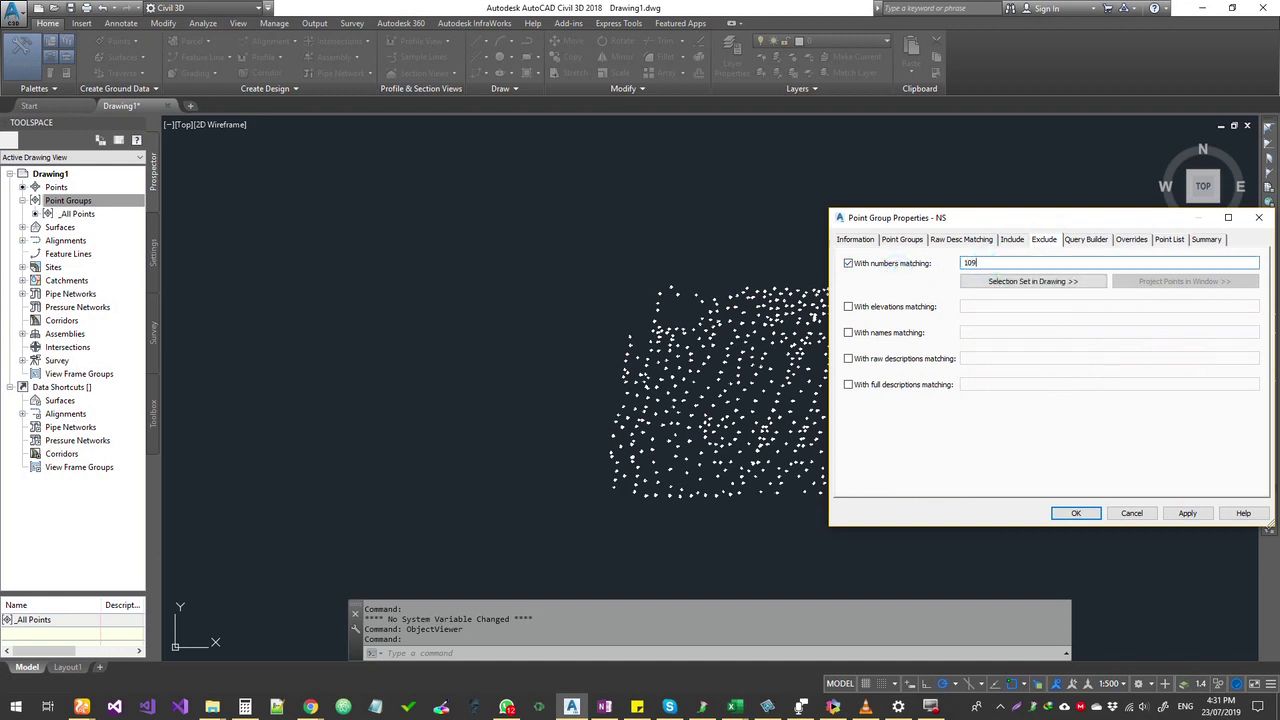
pyautogui.click(1169, 239)
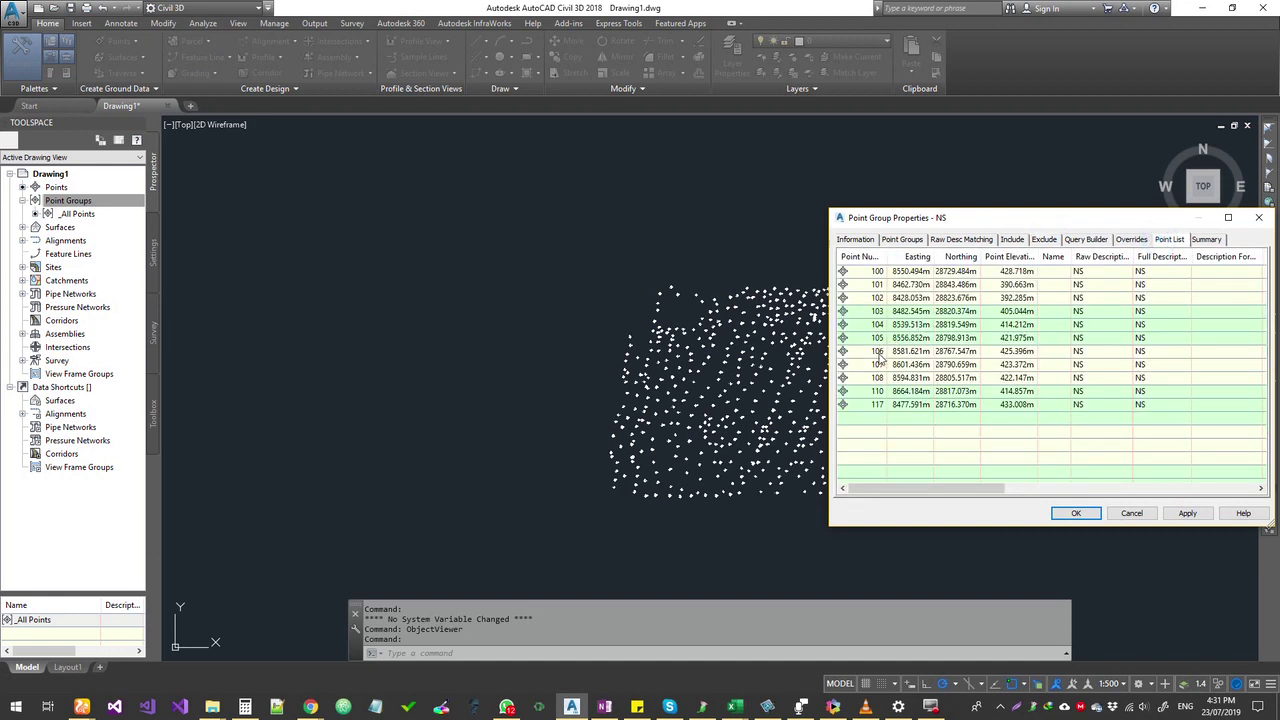
# Also include points with elevations matching 350-400 and look through the group's point list.
pyautogui.click(1011, 243)
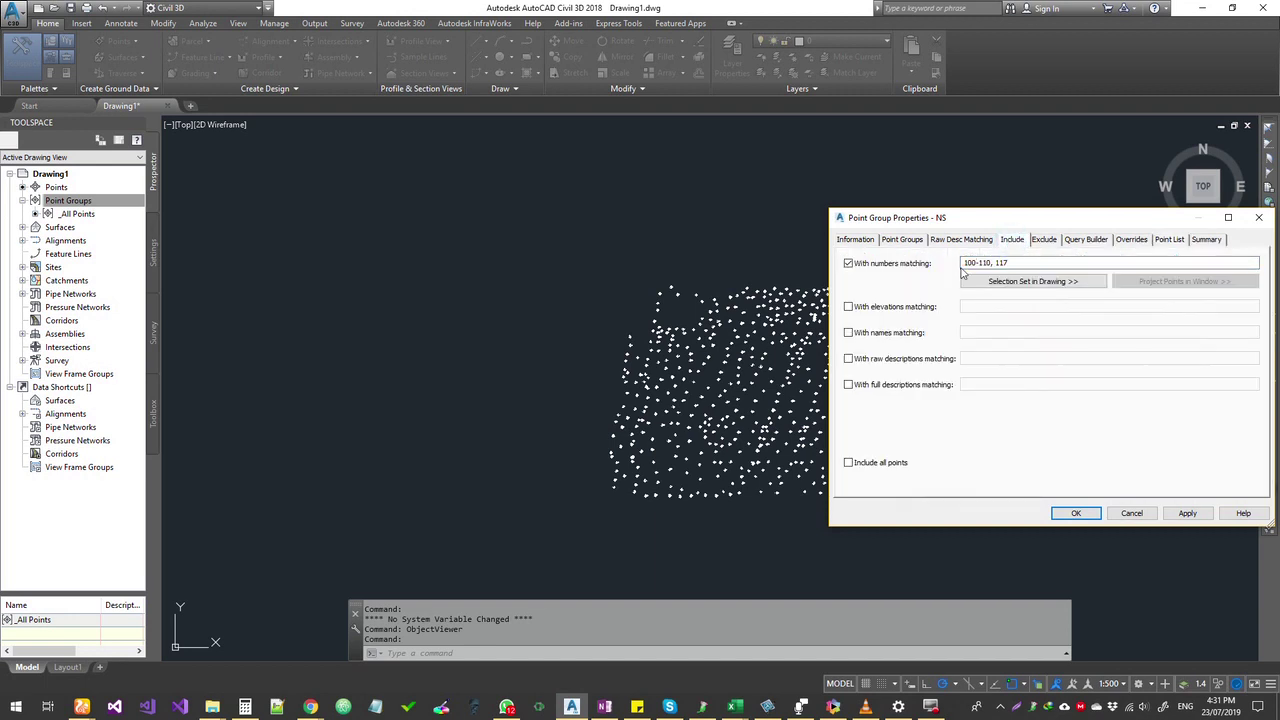
pyautogui.click(849, 306)
pyautogui.click(998, 305)
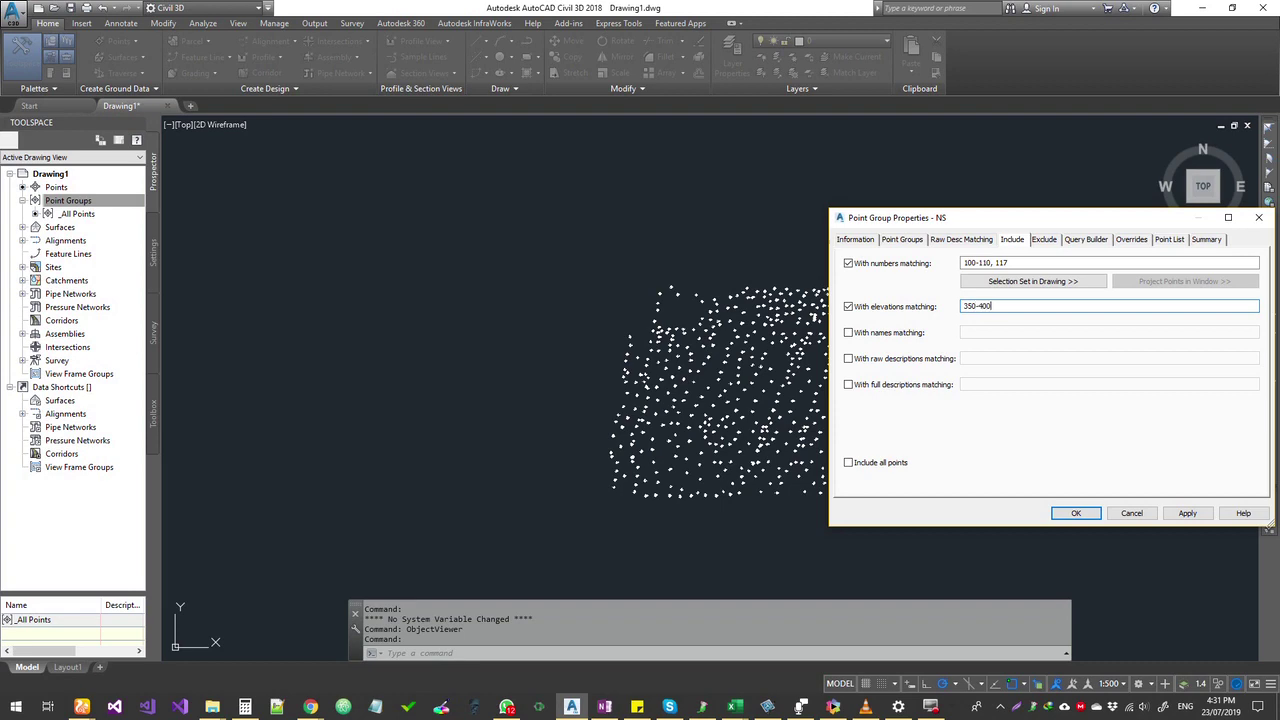
pyautogui.click(1169, 239)
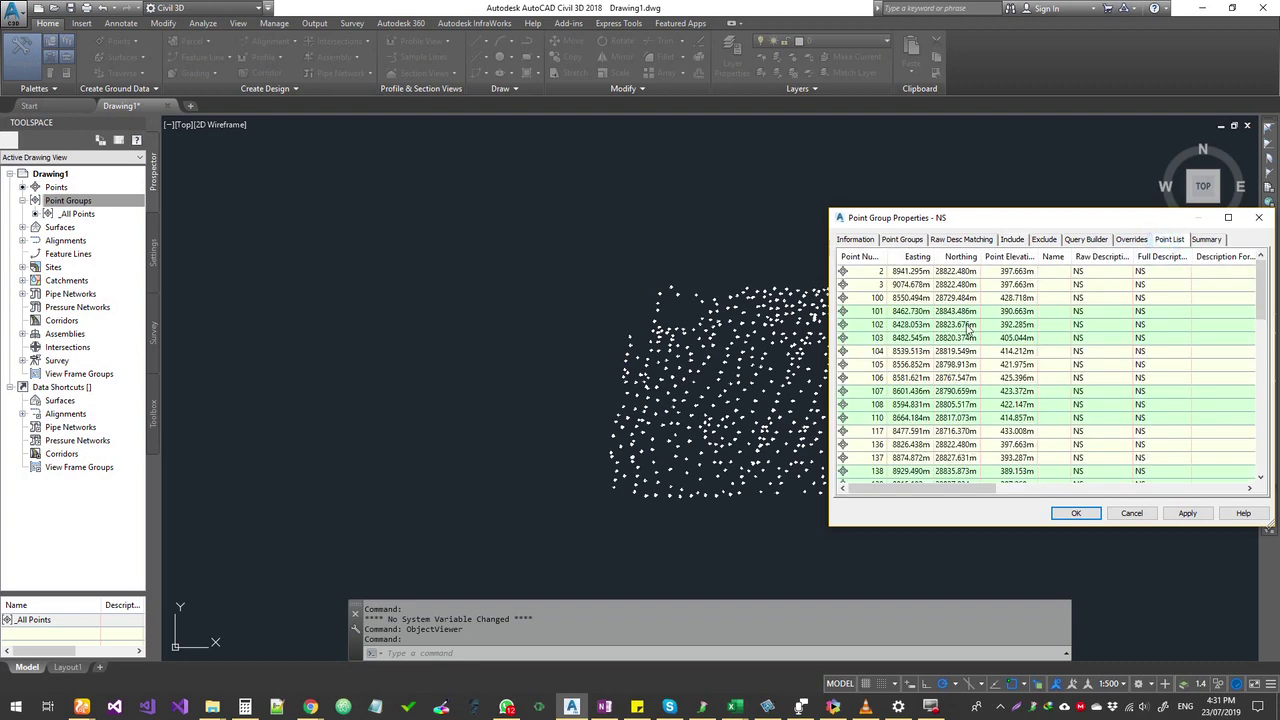
pyautogui.scroll(-5, 953, 352)
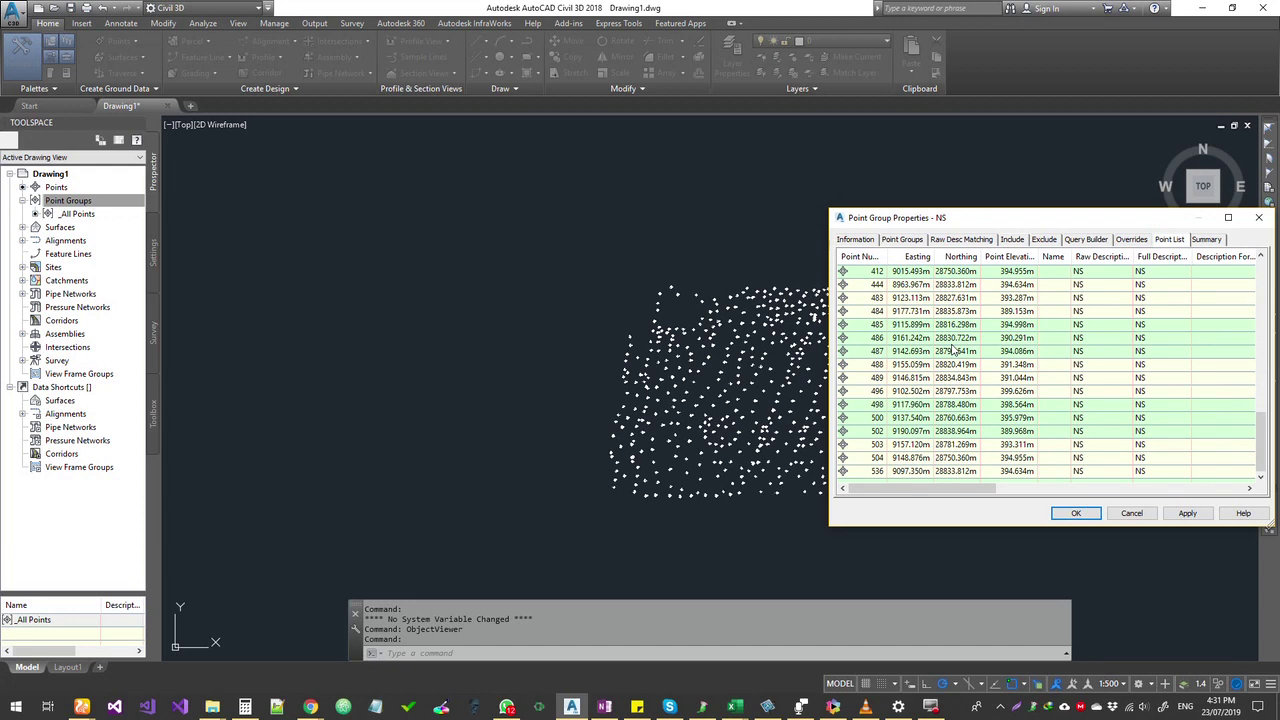
# Change the included point numbers to 100-109, 111-116, 117 and check the point list.
pyautogui.click(1012, 240)
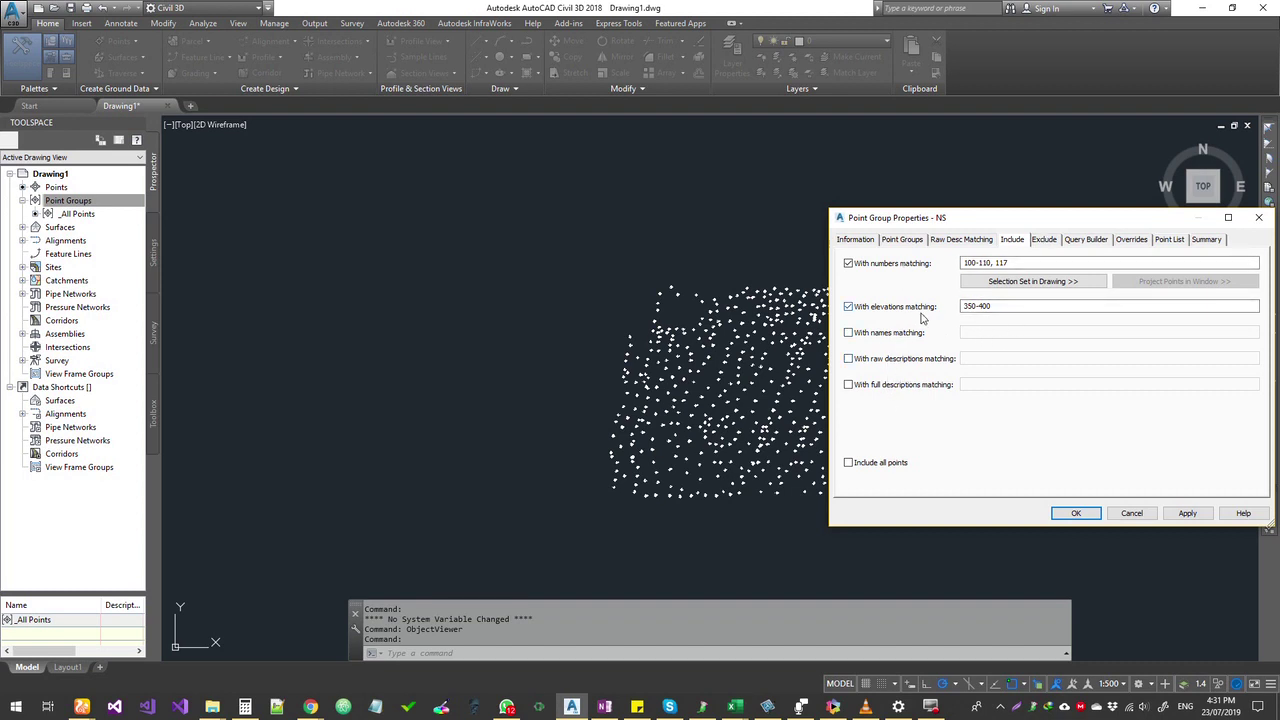
pyautogui.click(1044, 240)
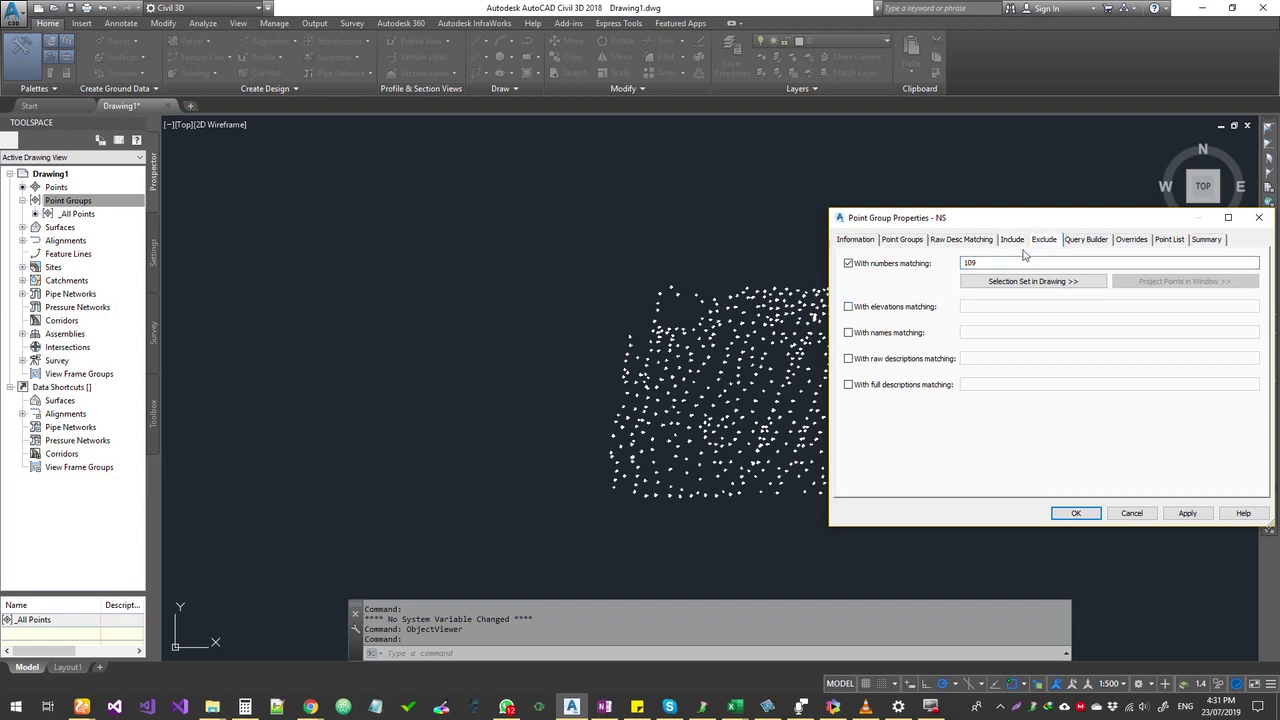
pyautogui.doubleClick(972, 263)
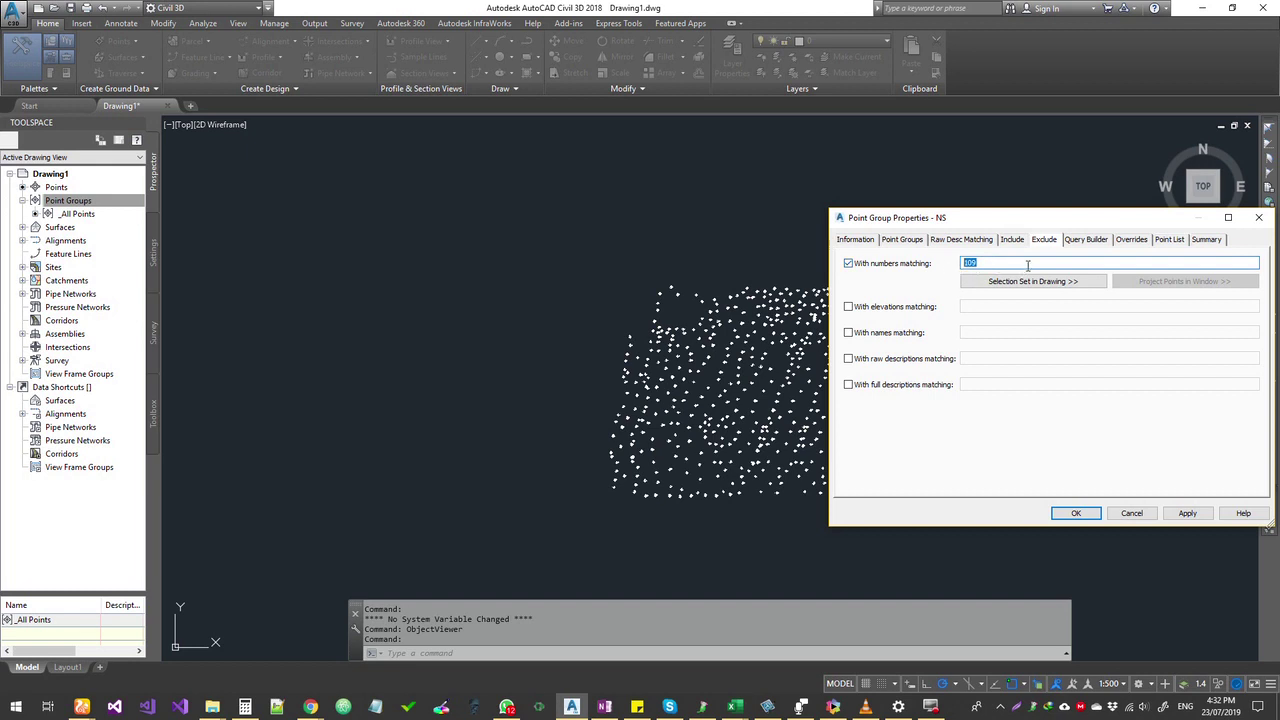
pyautogui.click(1012, 240)
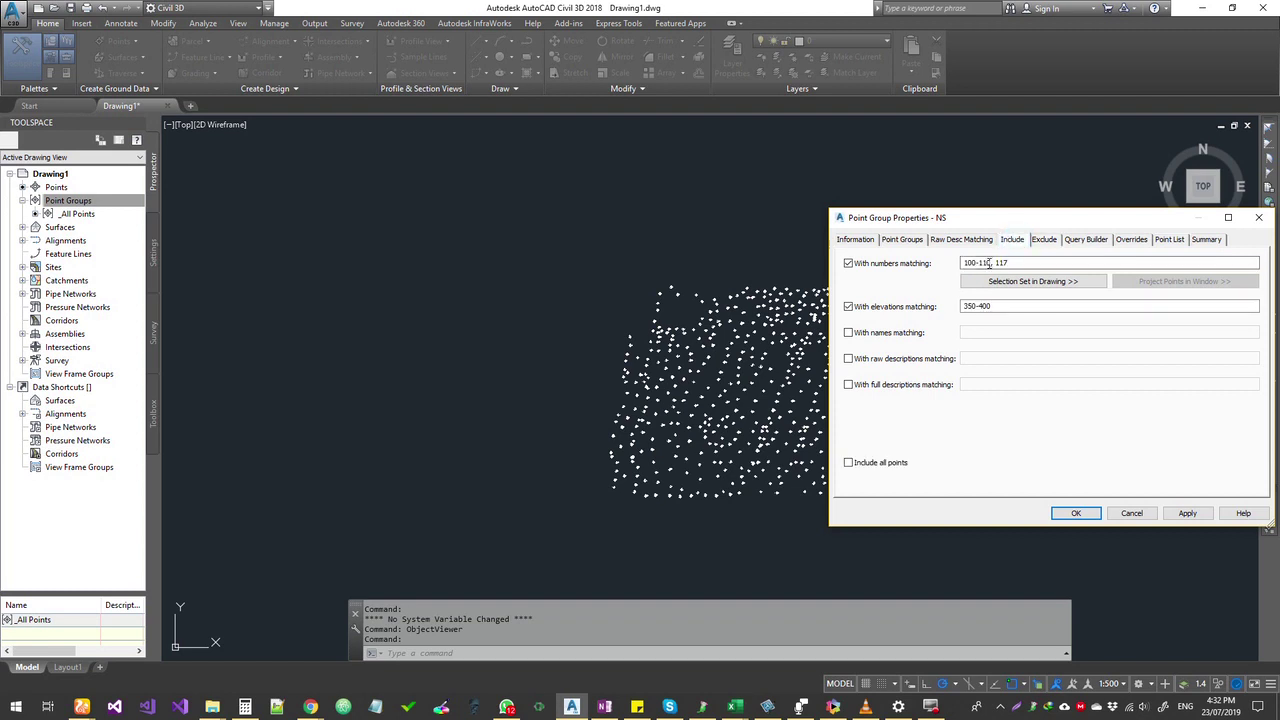
pyautogui.click(987, 262)
pyautogui.write('0')
pyautogui.click(1166, 240)
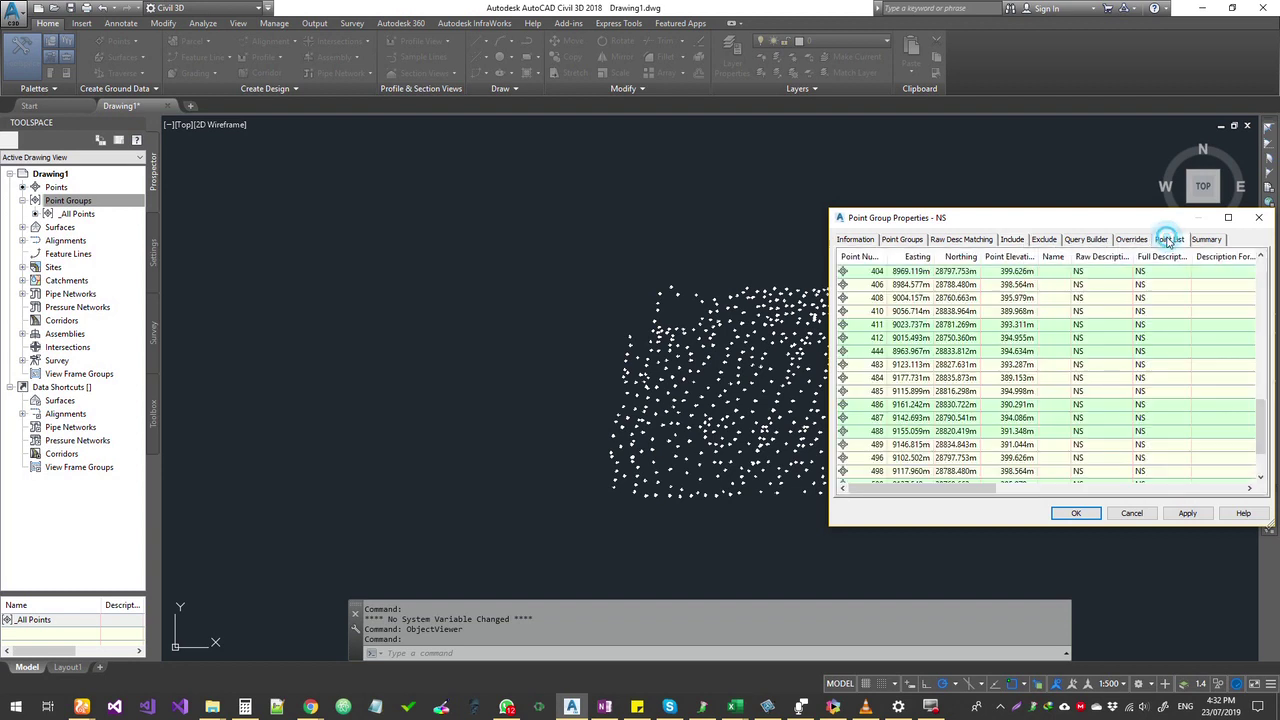
# Compare the group's include and exclude criteria, and turn off the exclusion by point number.
pyautogui.click(1014, 240)
pyautogui.click(1044, 240)
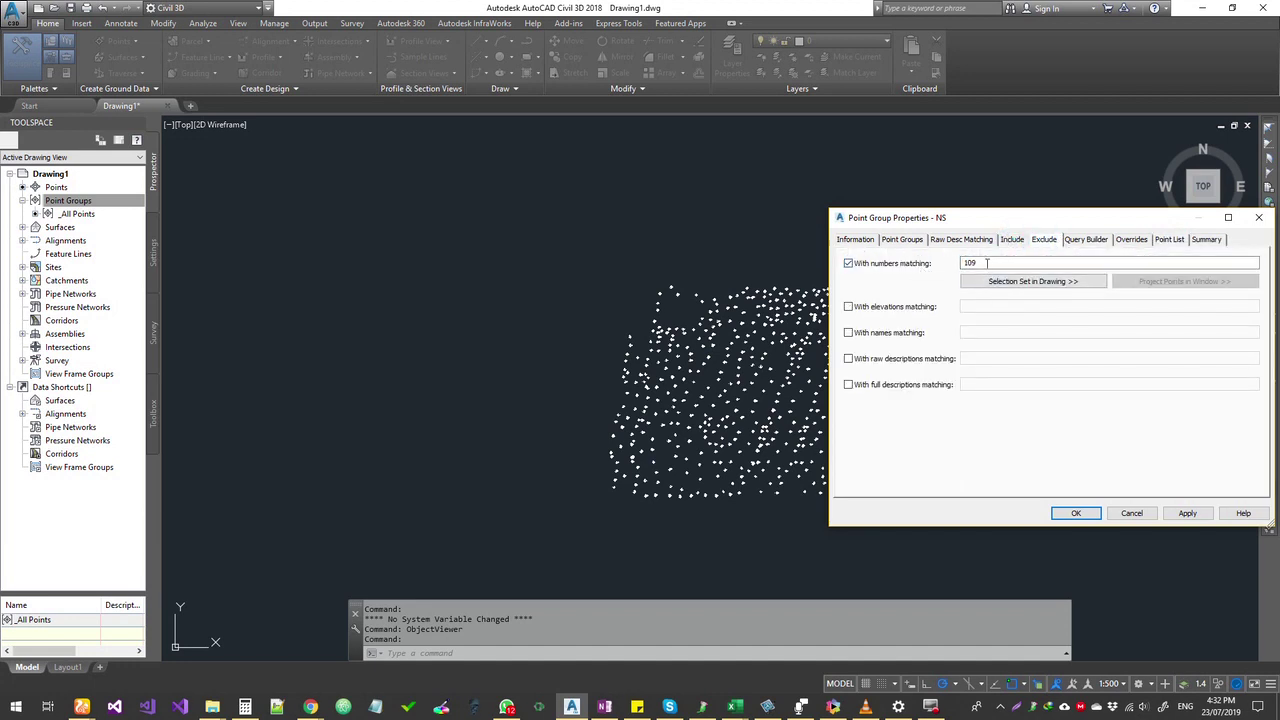
pyautogui.moveTo(1012, 218); pyautogui.dragTo(767, 267)
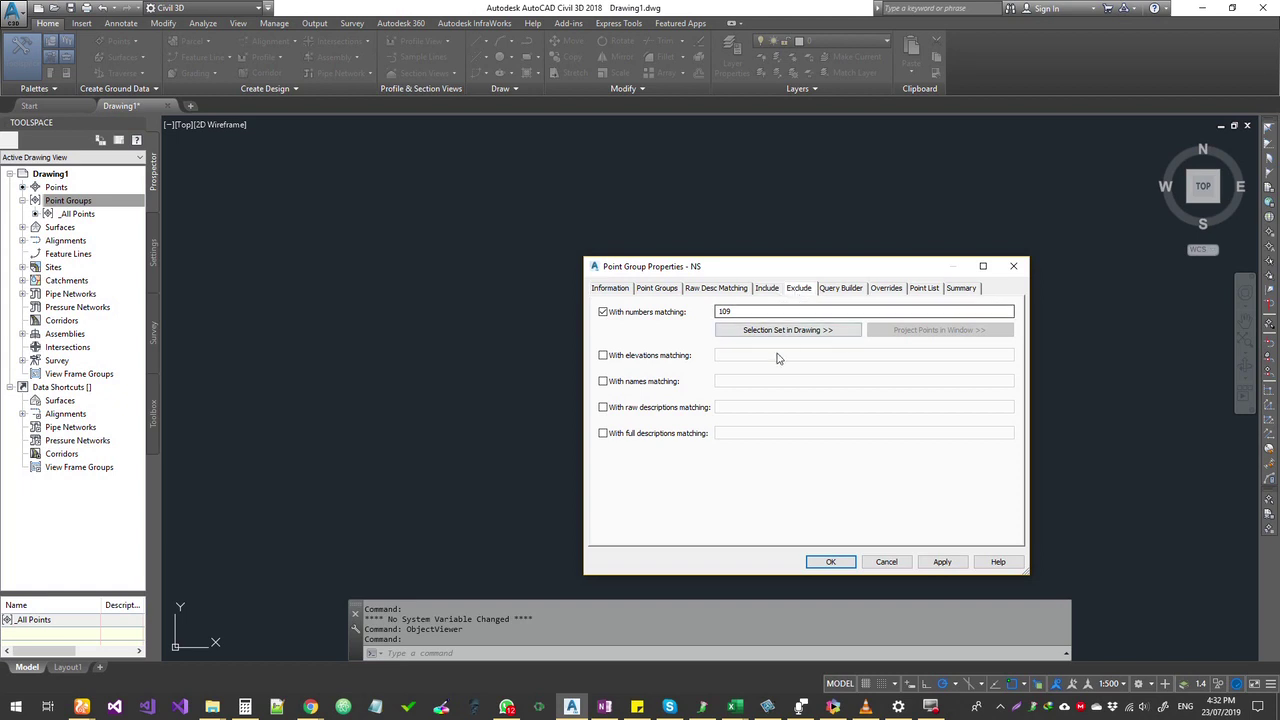
pyautogui.click(767, 288)
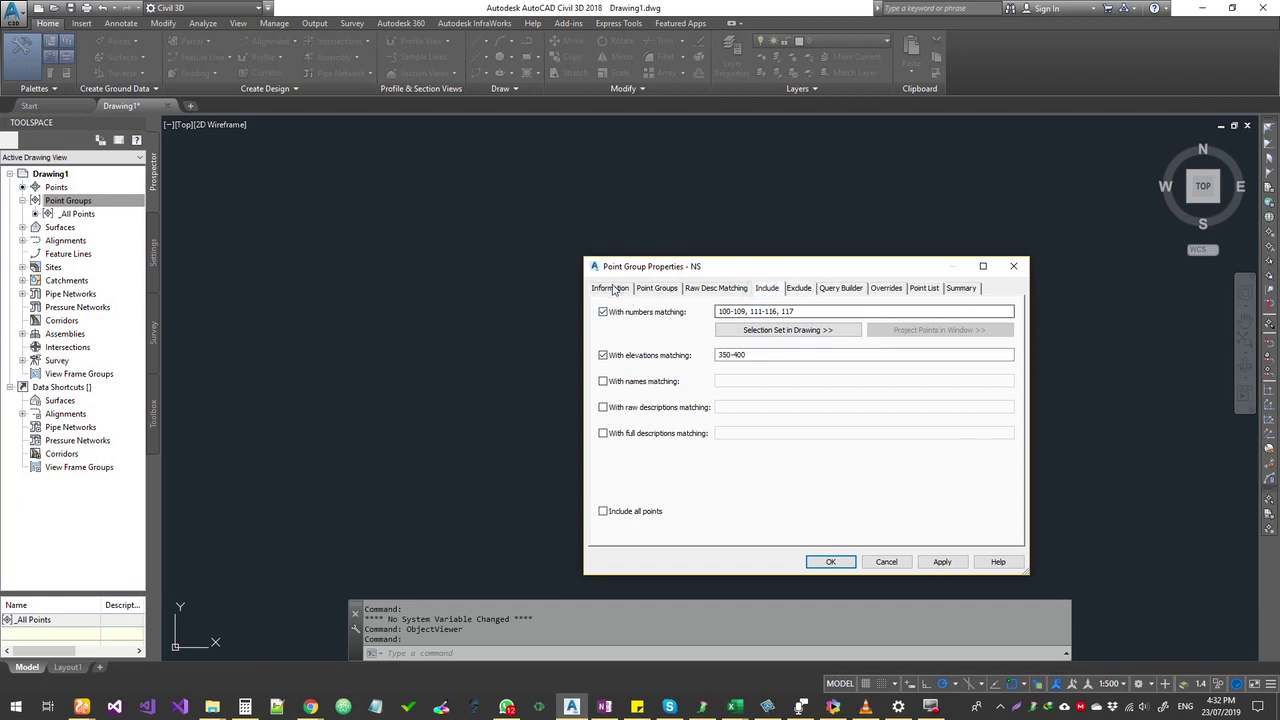
pyautogui.click(798, 288)
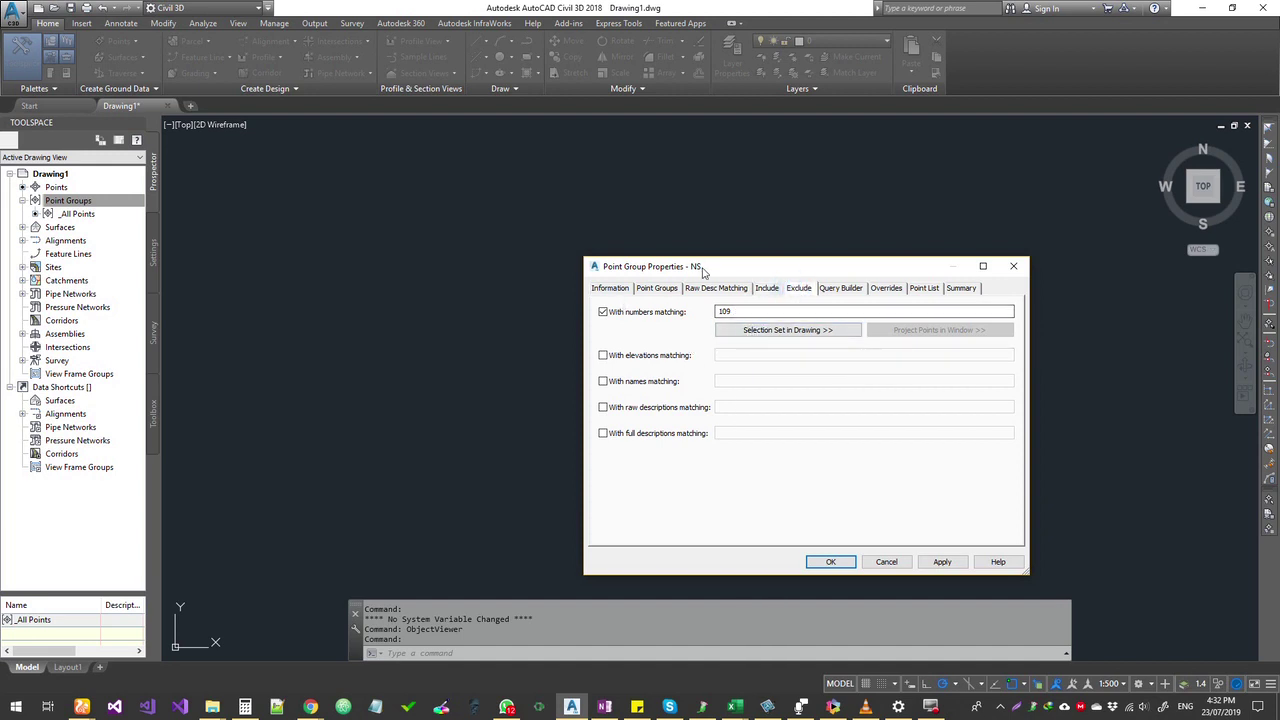
pyautogui.click(746, 314)
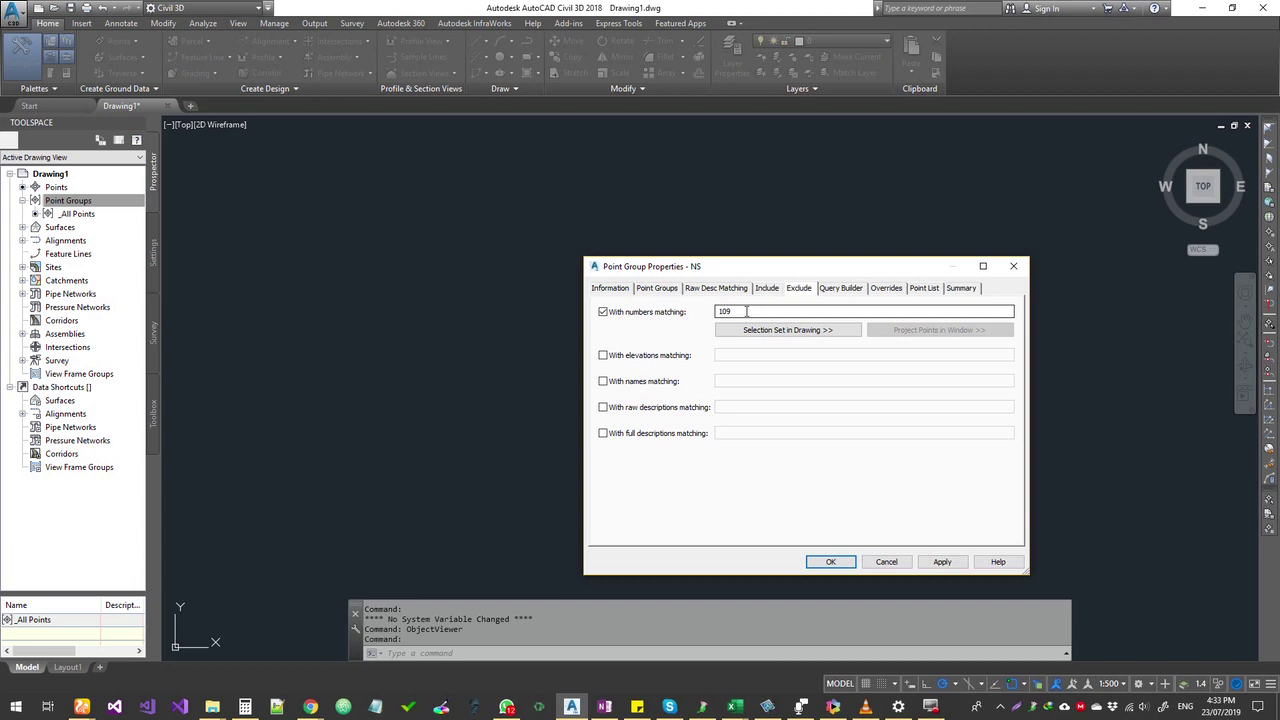
pyautogui.click(675, 316)
# Replace the number and elevation inclusion filters with raw descriptions matching NS*.
pyautogui.click(768, 289)
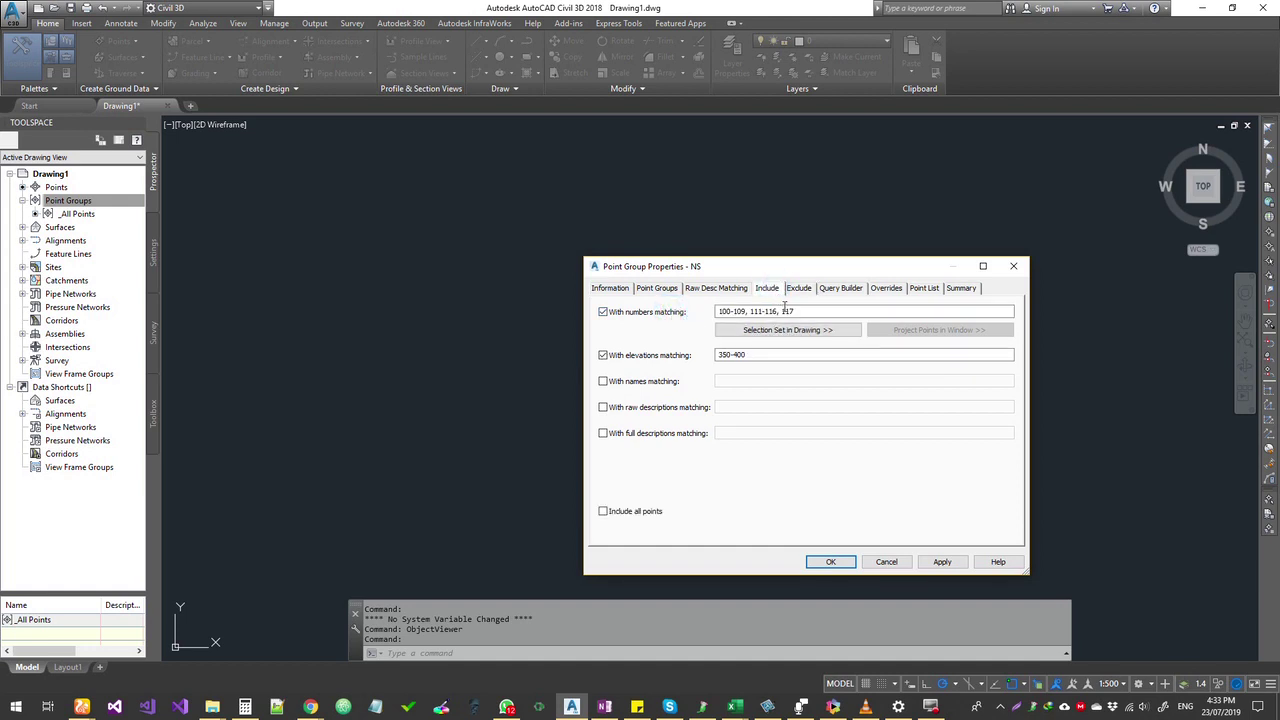
pyautogui.click(603, 312)
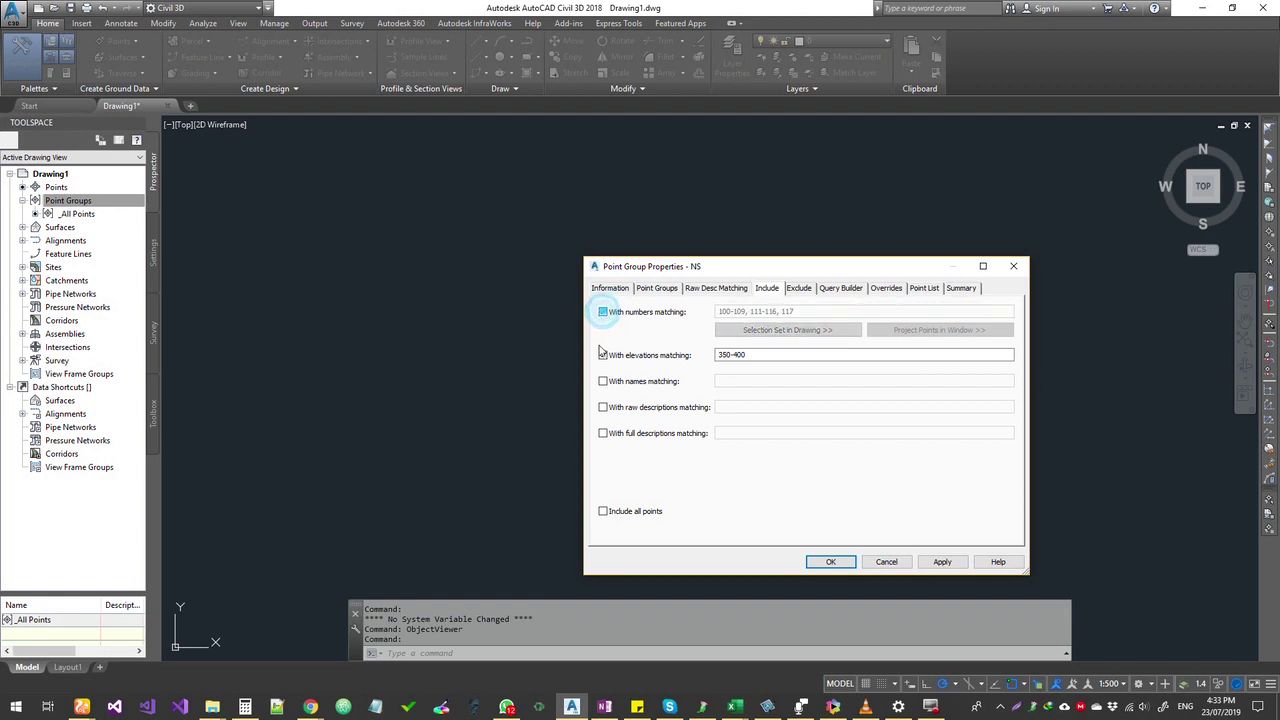
pyautogui.click(603, 357)
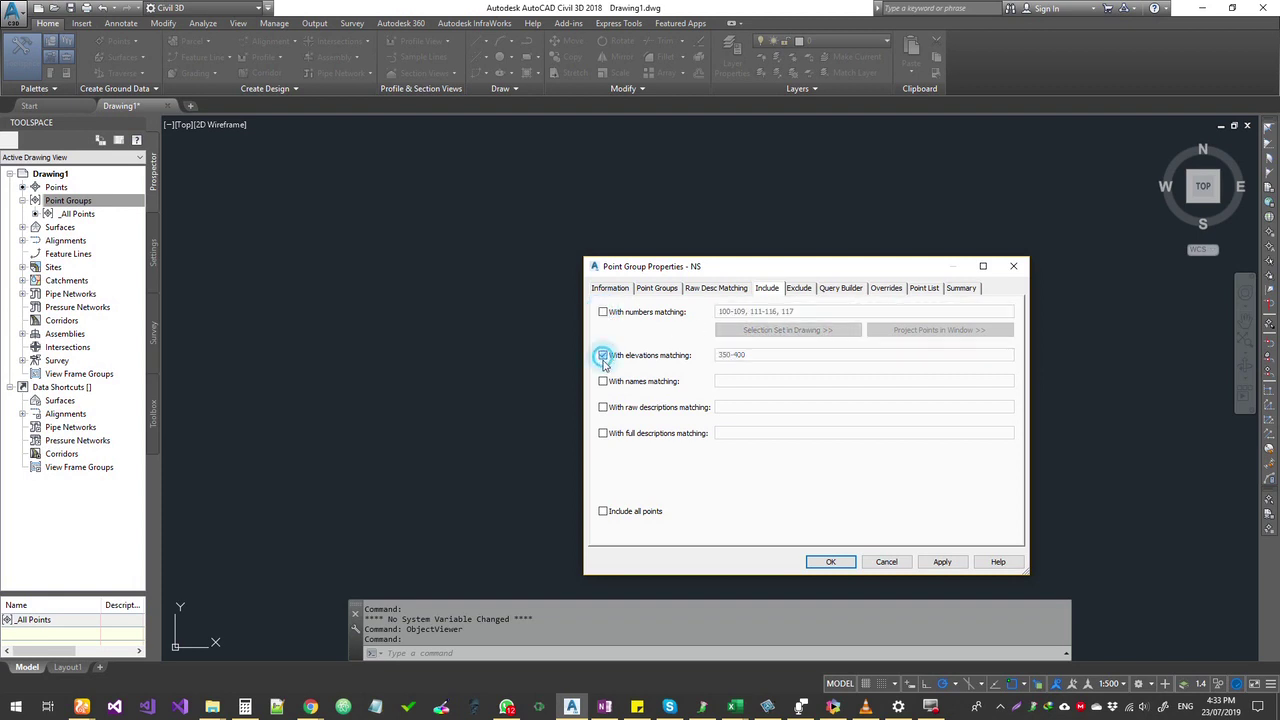
pyautogui.click(604, 408)
pyautogui.click(737, 407)
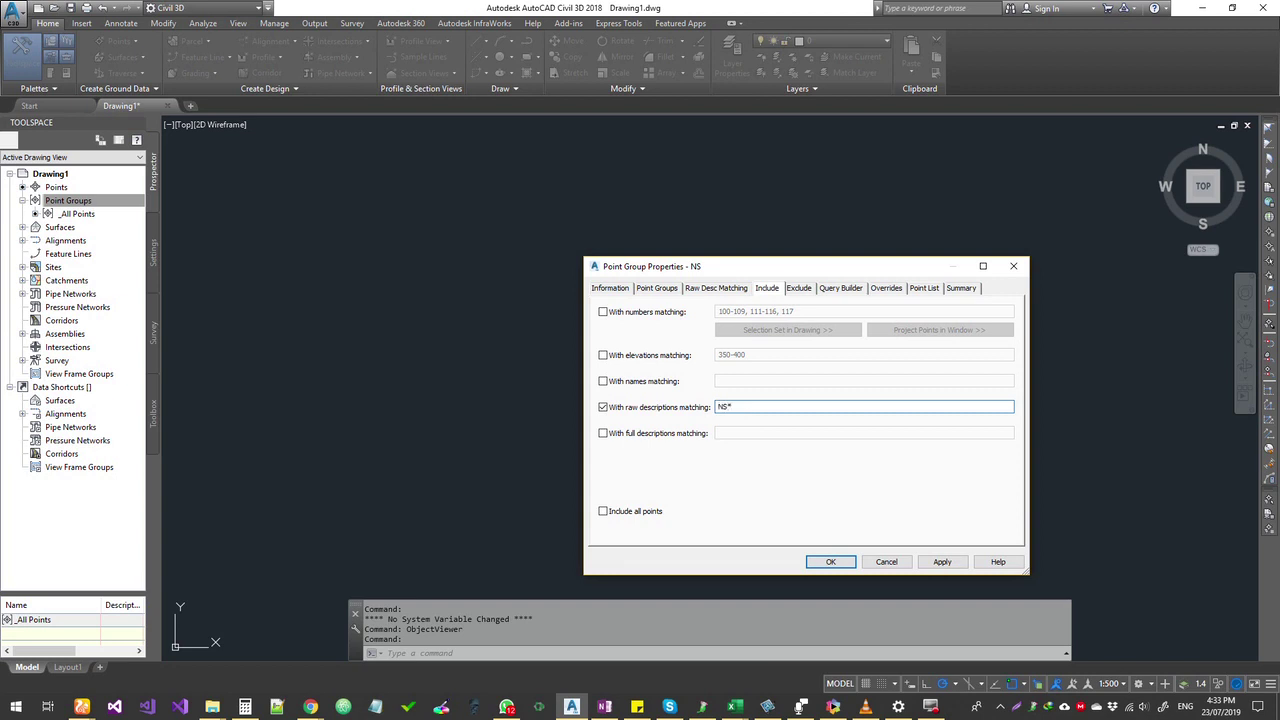
pyautogui.doubleClick(729, 407)
pyautogui.click(724, 407)
pyautogui.doubleClick(724, 407)
pyautogui.doubleClick(729, 407)
pyautogui.click(728, 407)
pyautogui.press('BackSpace')
pyautogui.doubleClick(725, 406)
# Review the points collected in the NS group's point list and accept the point group properties.
pyautogui.click(924, 288)
pyautogui.scroll(-1, 884, 506)
pyautogui.scroll(-20, 884, 508)
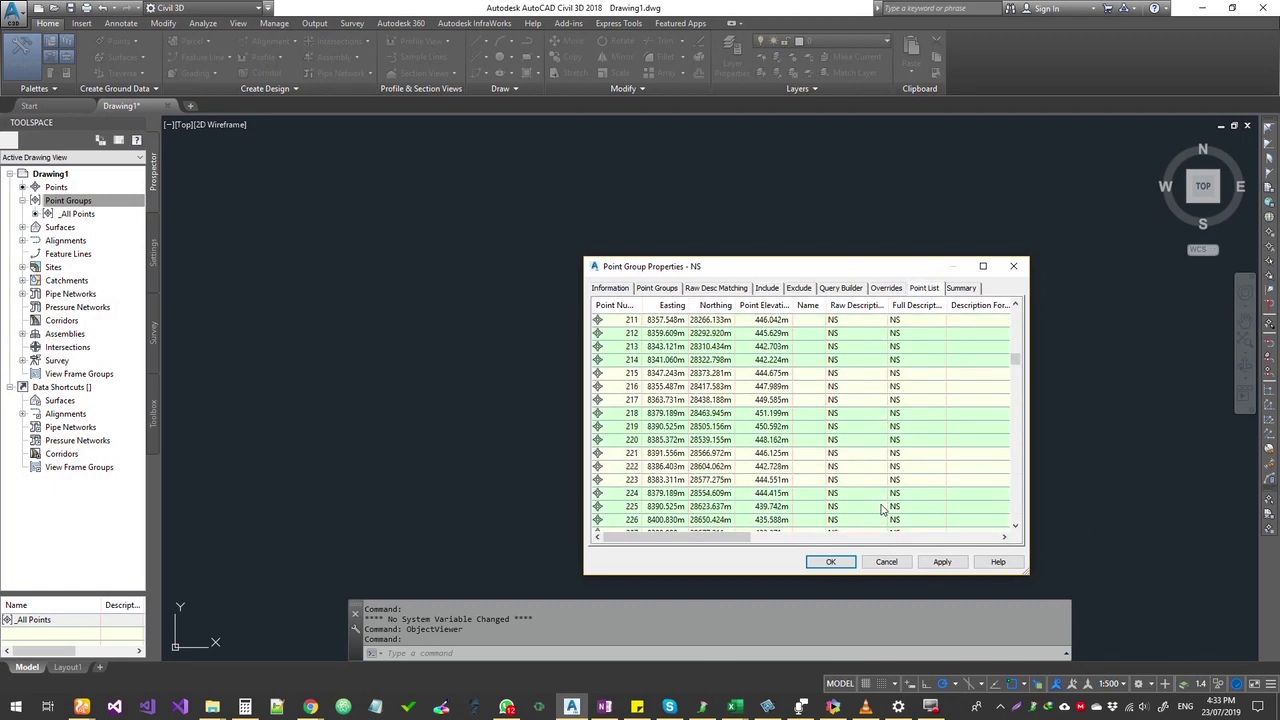
pyautogui.click(767, 288)
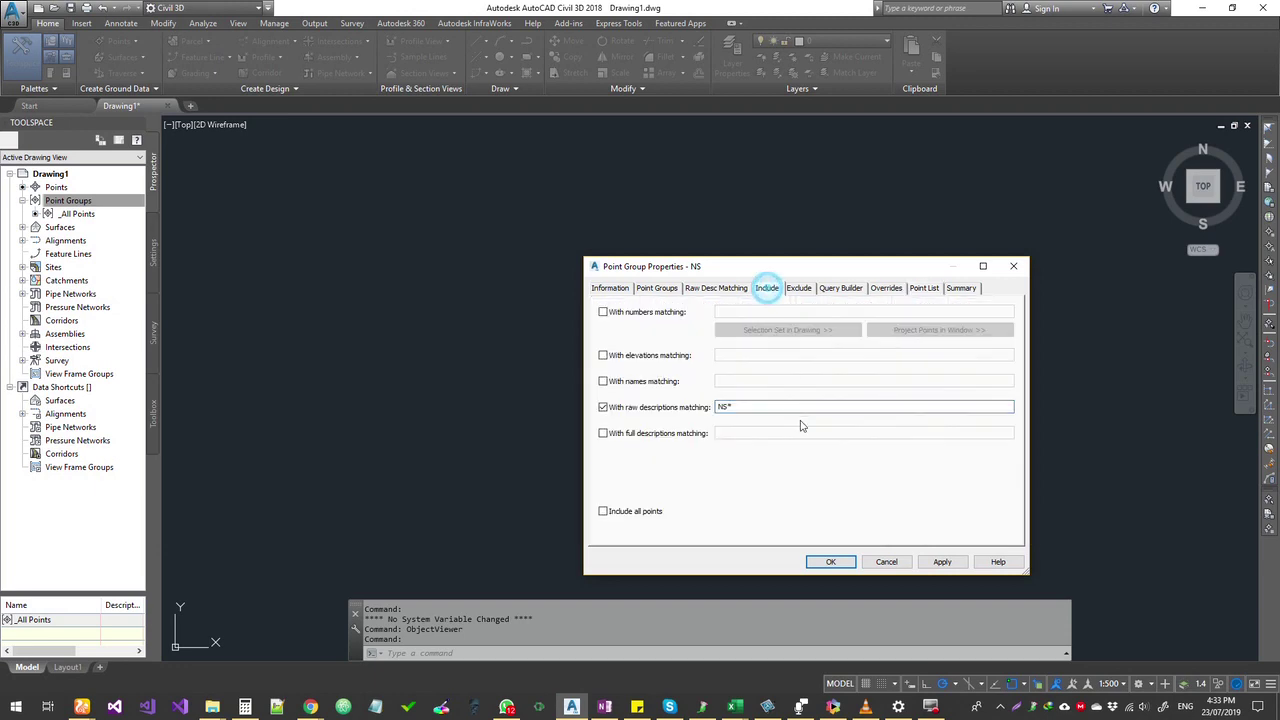
pyautogui.click(830, 563)
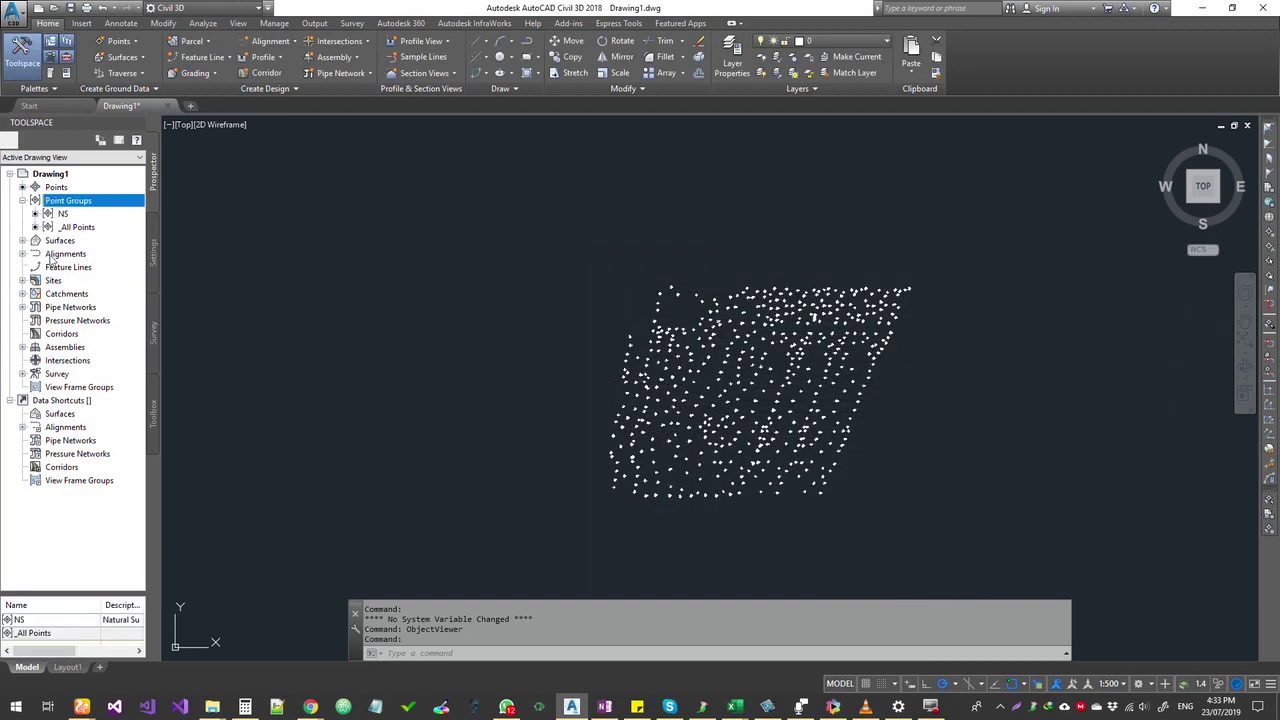
# Examine the number, elevation and description labels on the points around point 229 in the drawing.
pyautogui.scroll(5, 770, 330)
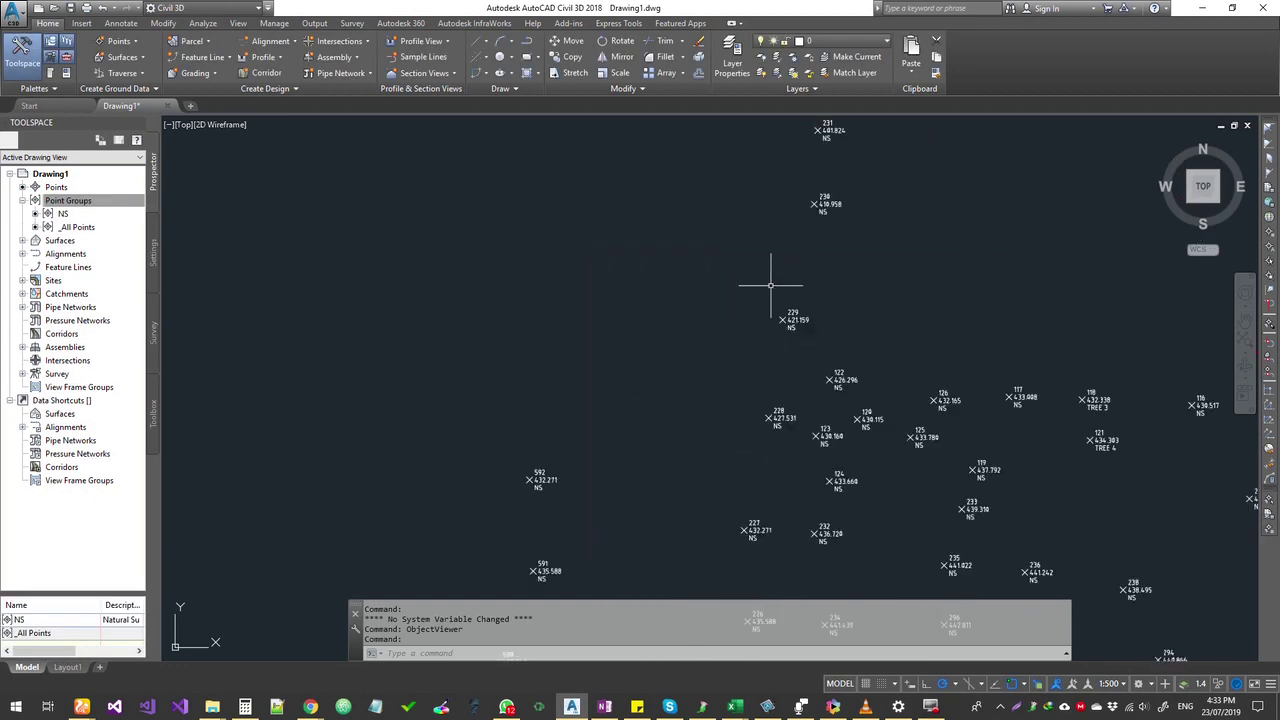
pyautogui.scroll(5, 770, 285)
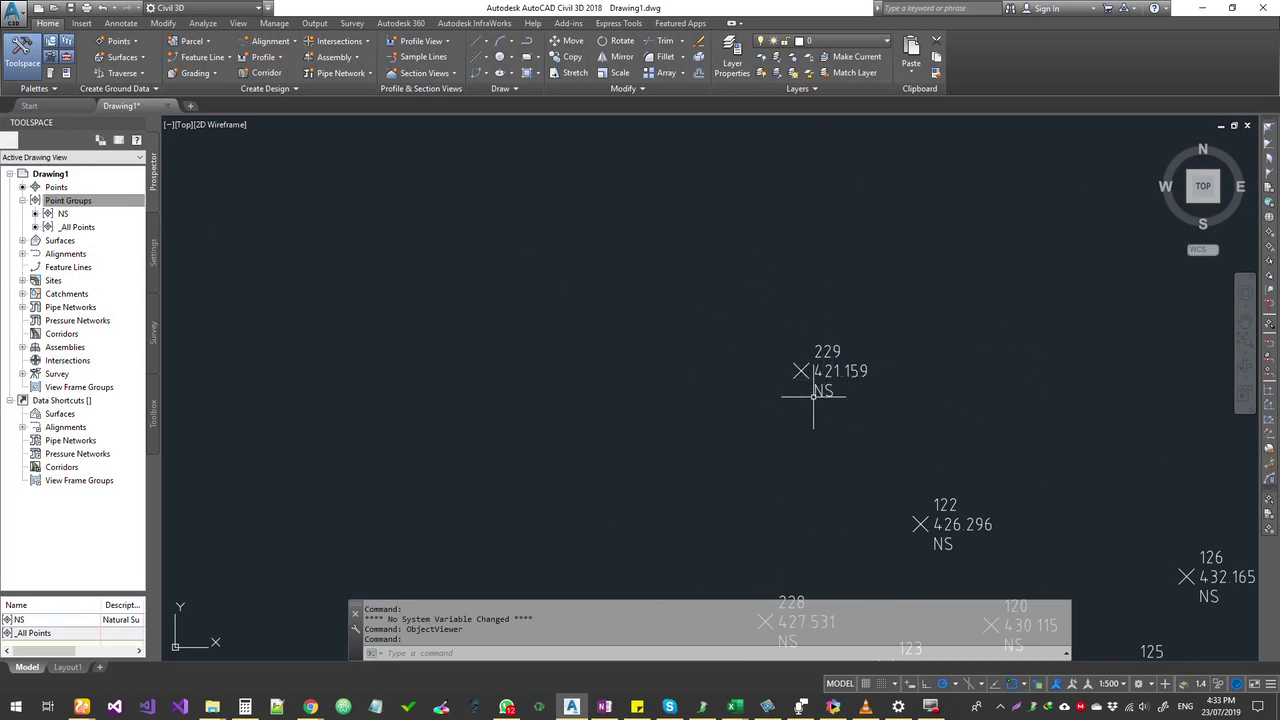
# Regenerate the whole drawing with REA and inspect the styles of the survey points.
pyautogui.moveTo(813, 396)
pyautogui.write('r')
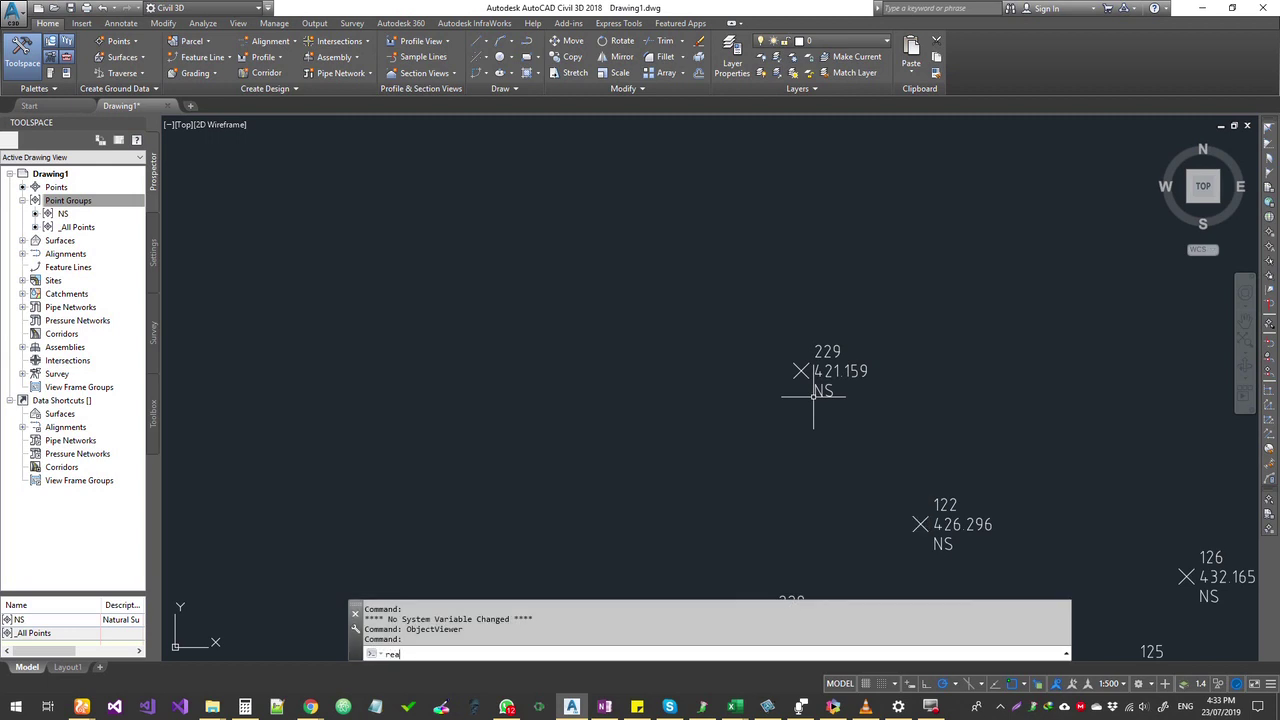
pyautogui.write('ea')
pyautogui.press('Return')
pyautogui.moveTo(1117, 557); pyautogui.dragTo(837, 377, button='middle')
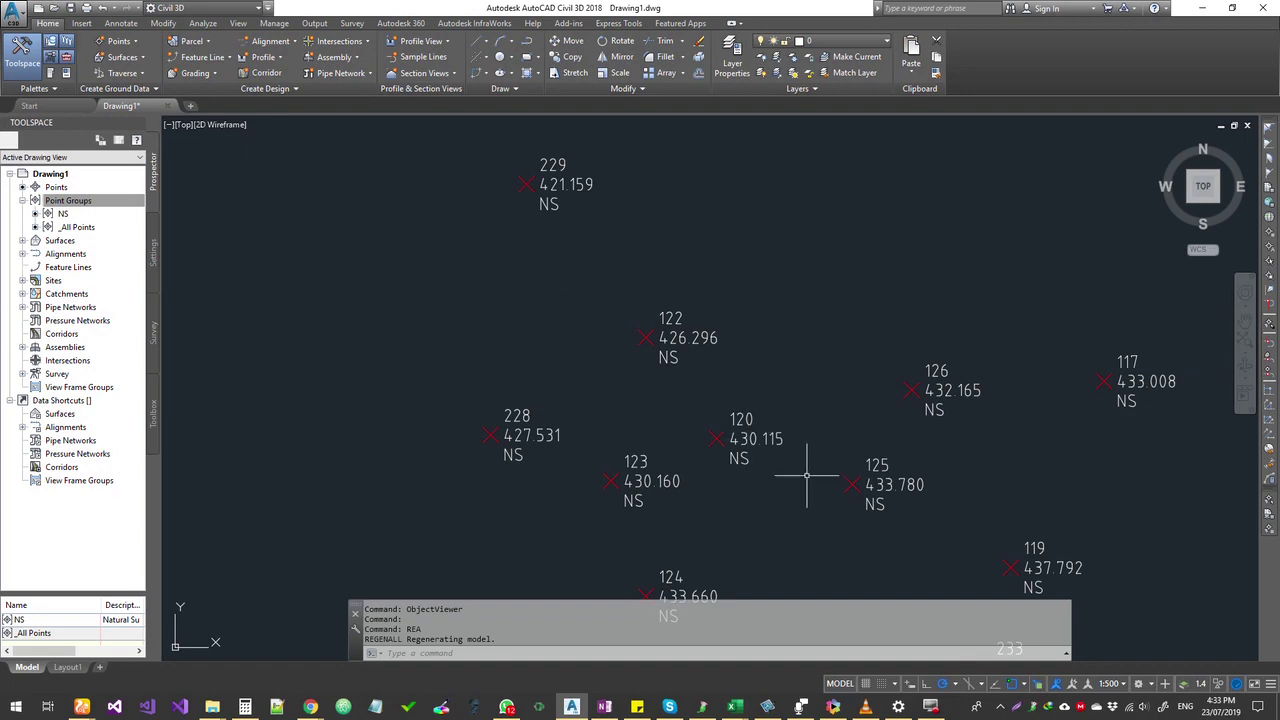
pyautogui.scroll(-3, 806, 475)
pyautogui.scroll(-3, 894, 431)
pyautogui.moveTo(893, 439); pyautogui.dragTo(669, 387, button='middle')
pyautogui.scroll(5, 645, 309)
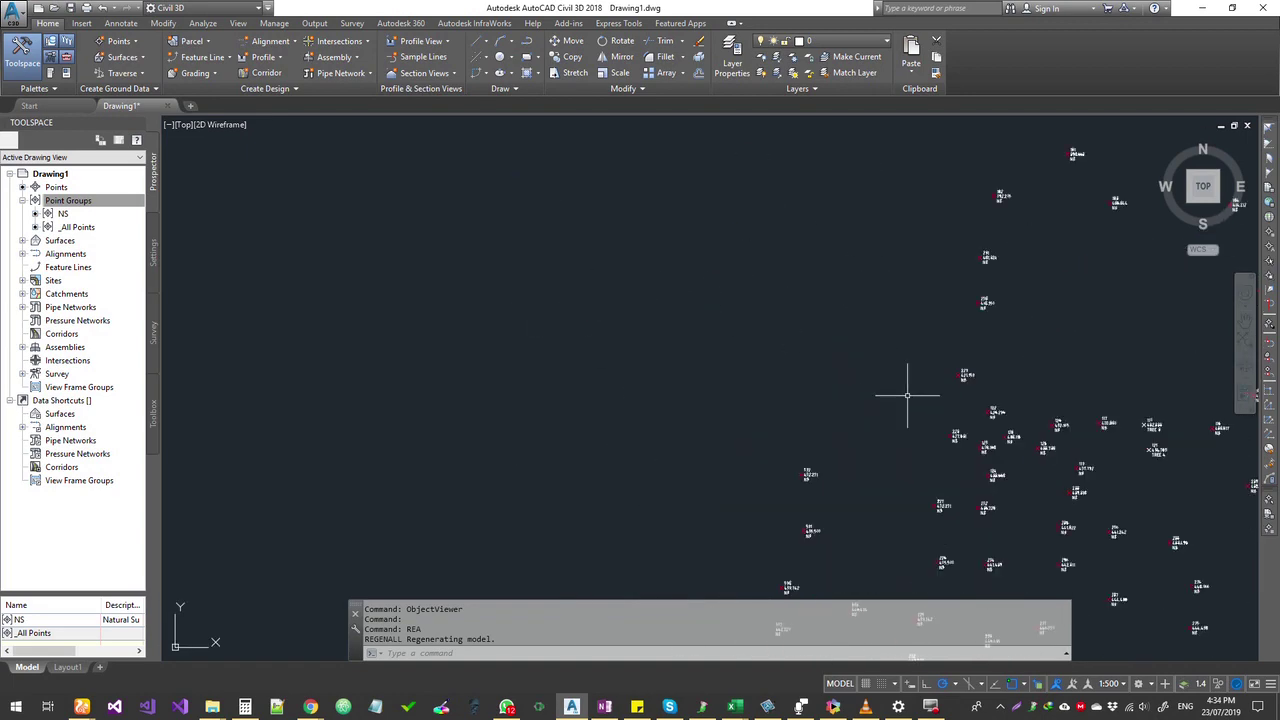
pyautogui.click(68, 201)
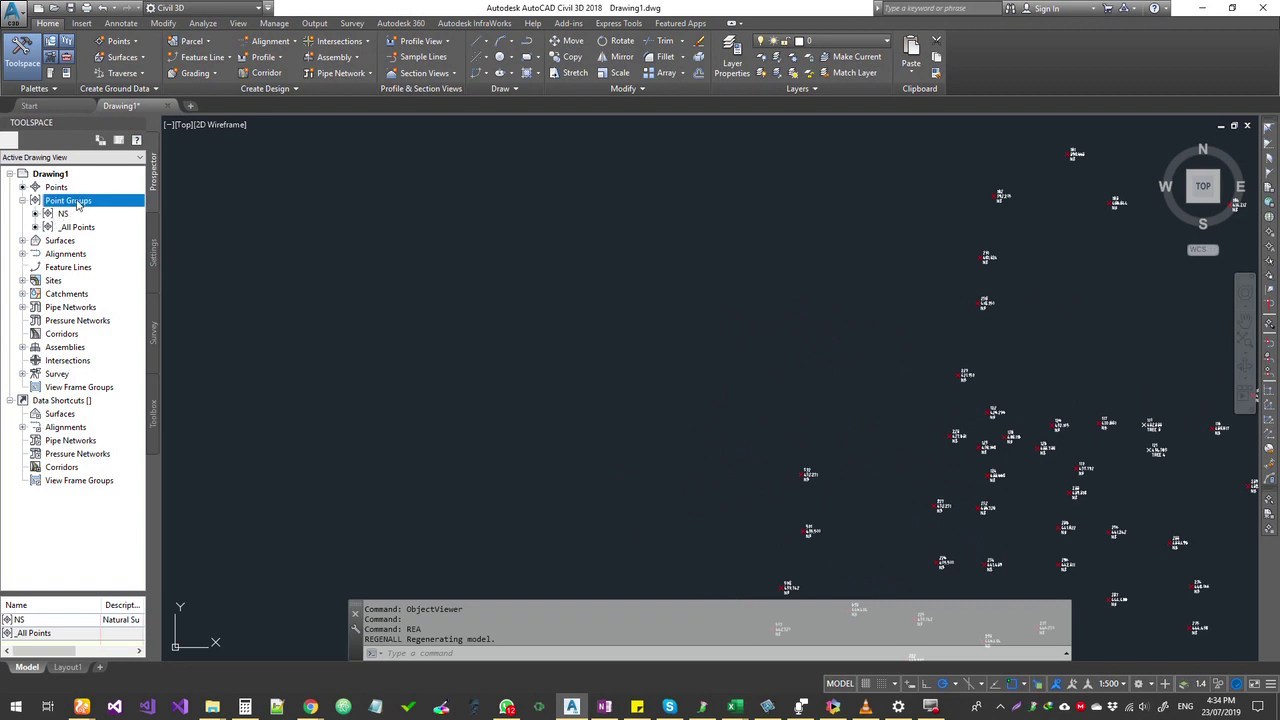
pyautogui.rightClick(80, 202)
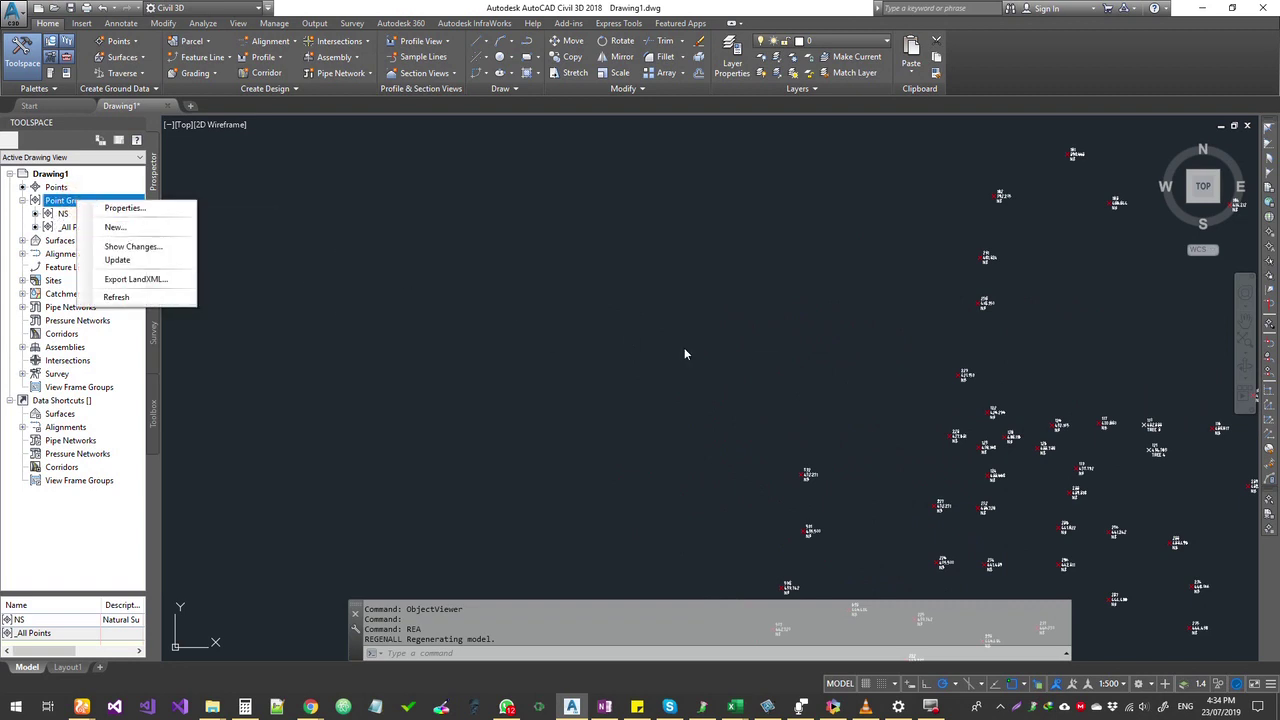
pyautogui.click(757, 366)
pyautogui.click(583, 320)
# Create a new point group named Trees, with Trees as its description.
pyautogui.moveTo(790, 350); pyautogui.dragTo(529, 306, button='middle')
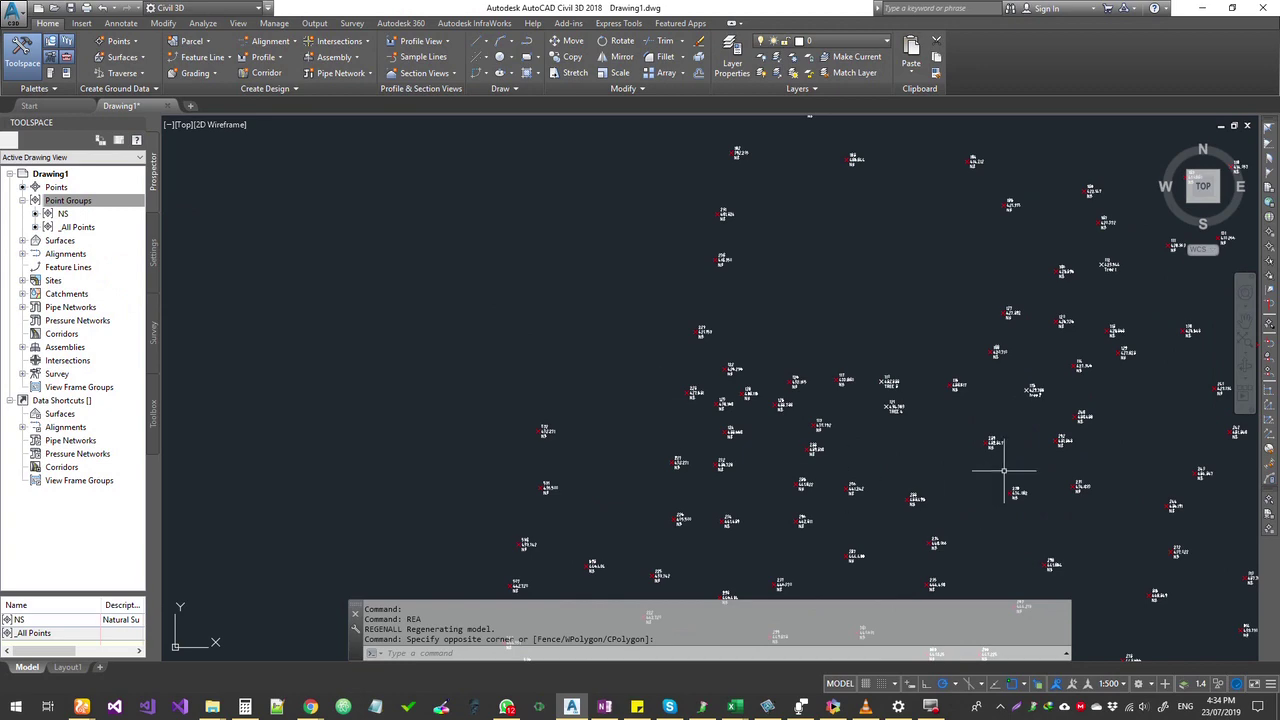
pyautogui.scroll(5, 1004, 470)
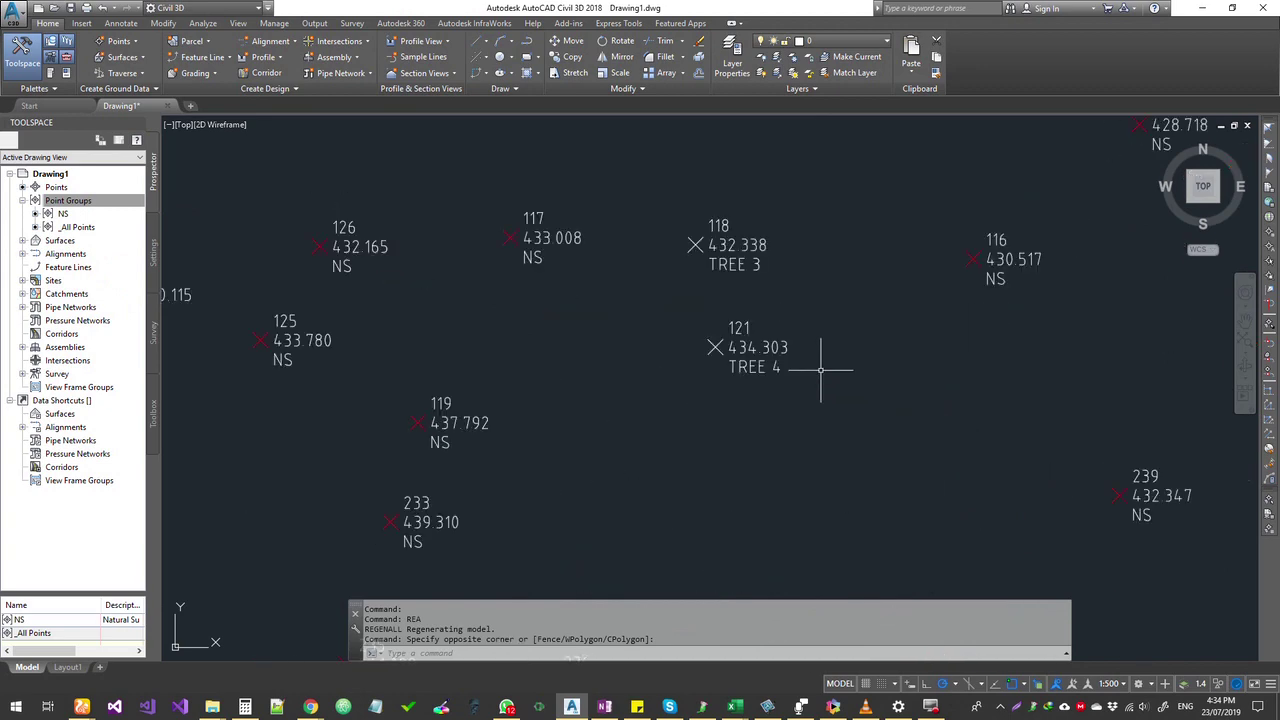
pyautogui.rightClick(78, 201)
pyautogui.click(150, 227)
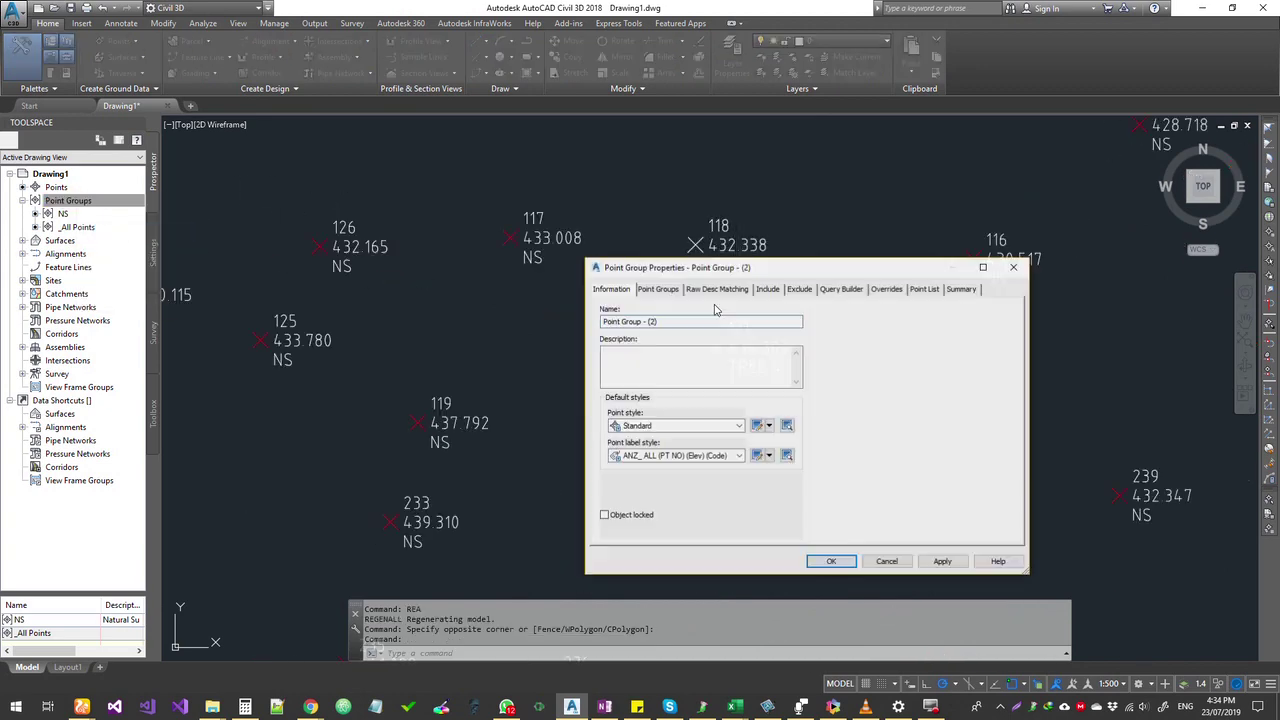
pyautogui.moveTo(686, 322); pyautogui.dragTo(414, 308)
pyautogui.write('Trees')
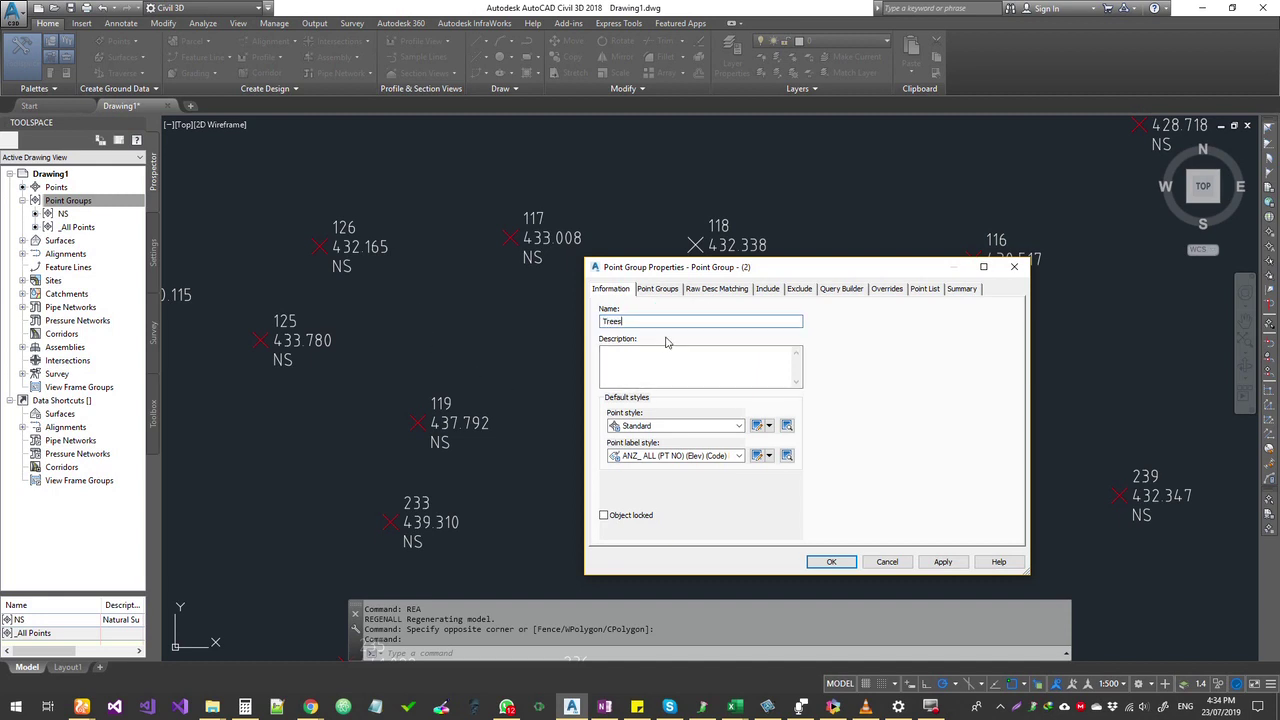
pyautogui.doubleClick(657, 320)
pyautogui.hotkey('ctrl', 'c')
pyautogui.click(623, 367)
pyautogui.hotkey('ctrl', 'v')
# Set the Trees group's point style to 201_Tree and preview the style's tree symbol.
pyautogui.click(686, 428)
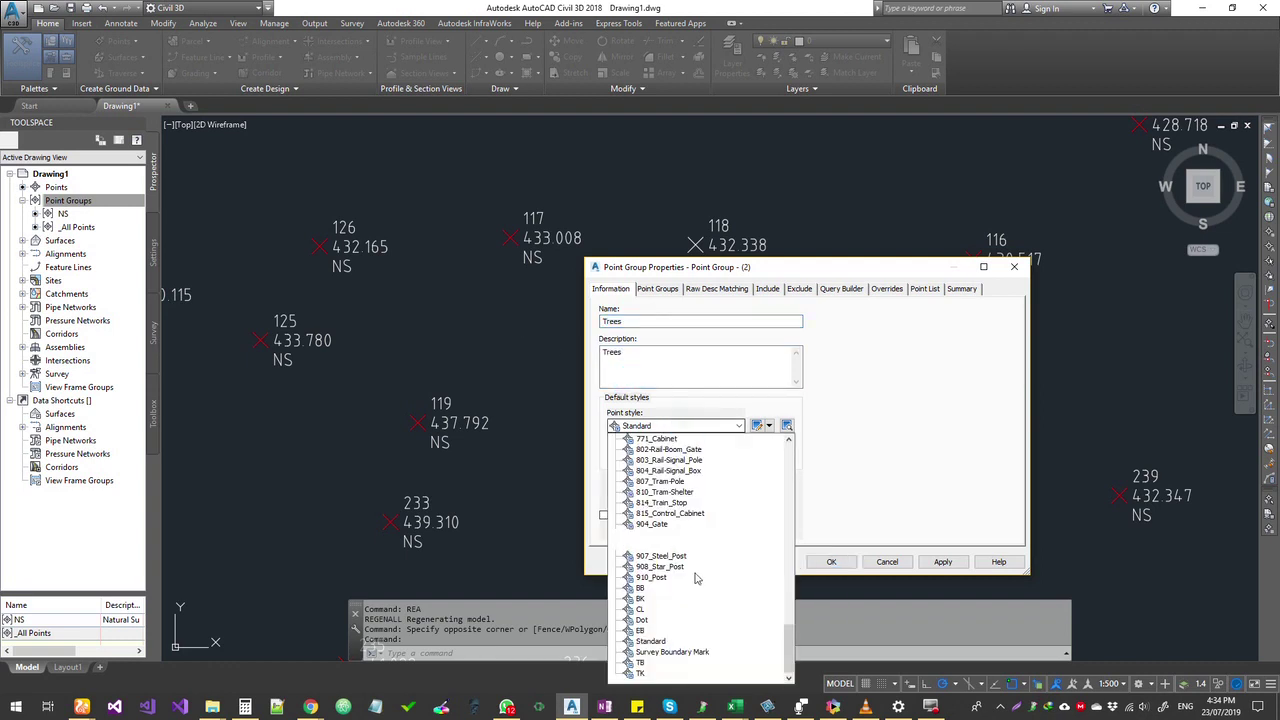
pyautogui.scroll(2, 692, 631)
pyautogui.scroll(10, 692, 631)
pyautogui.scroll(15, 688, 634)
pyautogui.scroll(2, 688, 634)
pyautogui.click(652, 538)
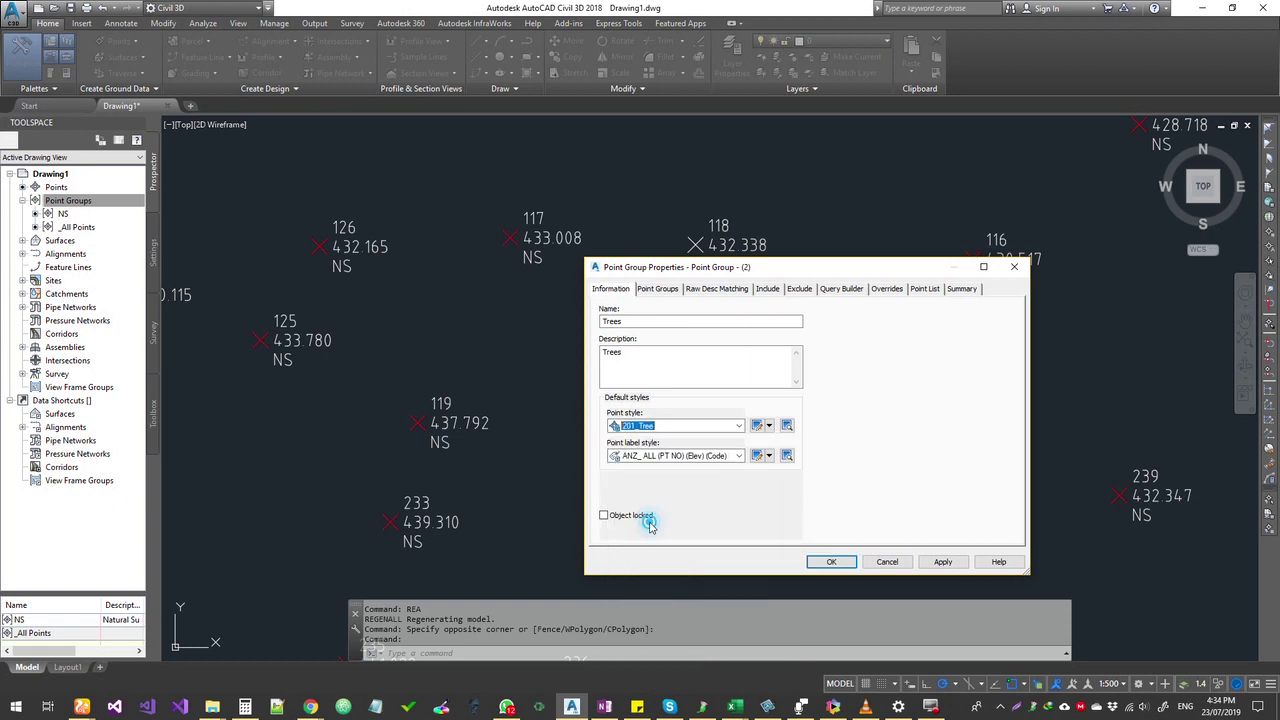
pyautogui.click(788, 426)
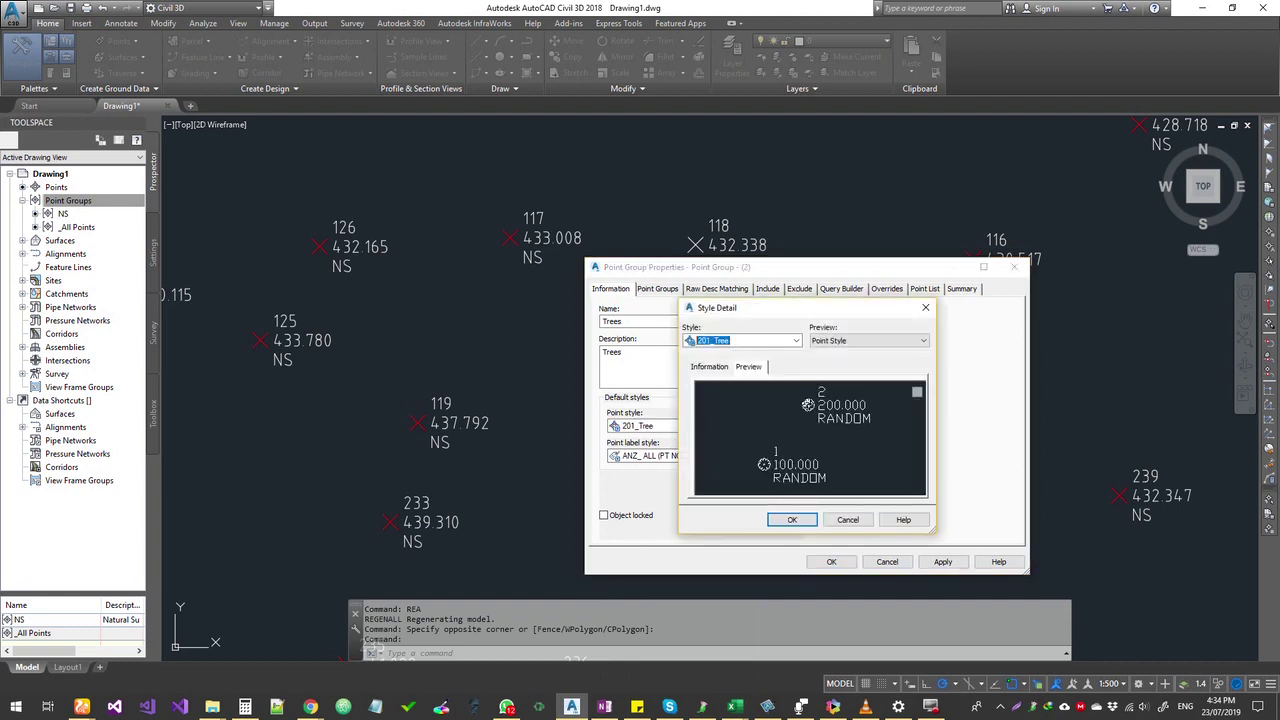
pyautogui.click(925, 308)
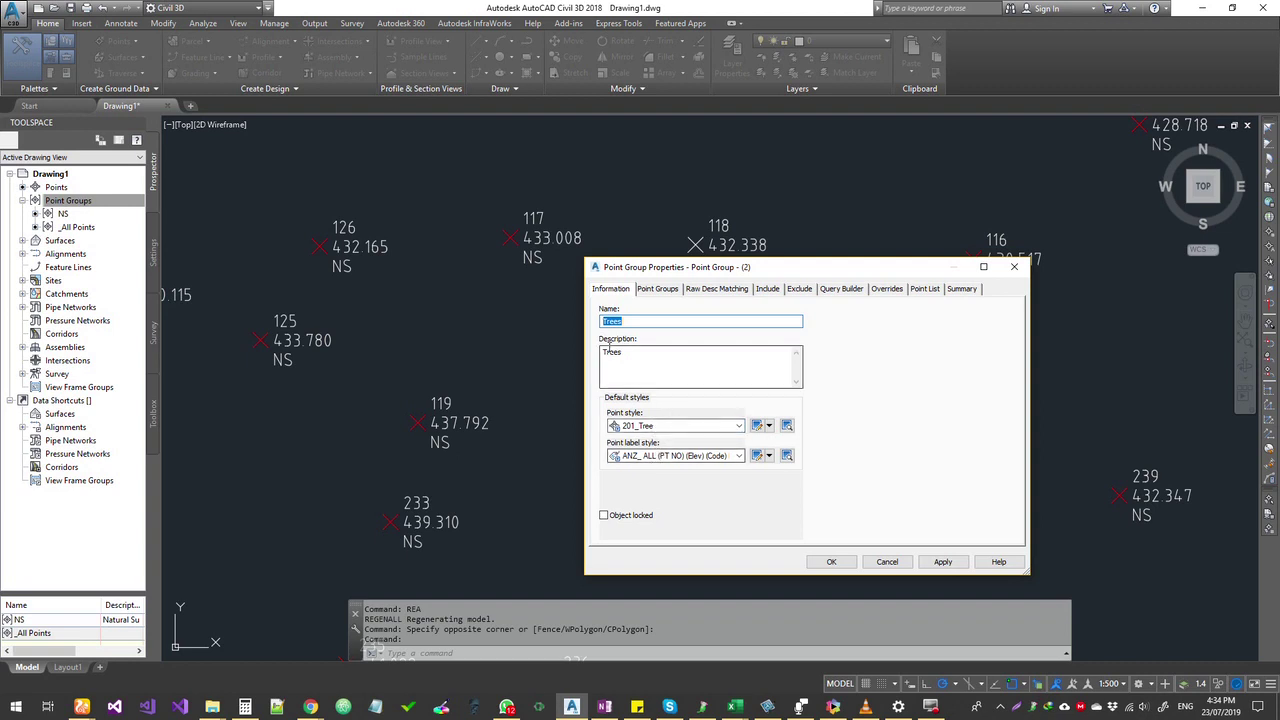
# Set the Trees group's point label style to ANZ_(PT NO) ONLY.
pyautogui.click(650, 459)
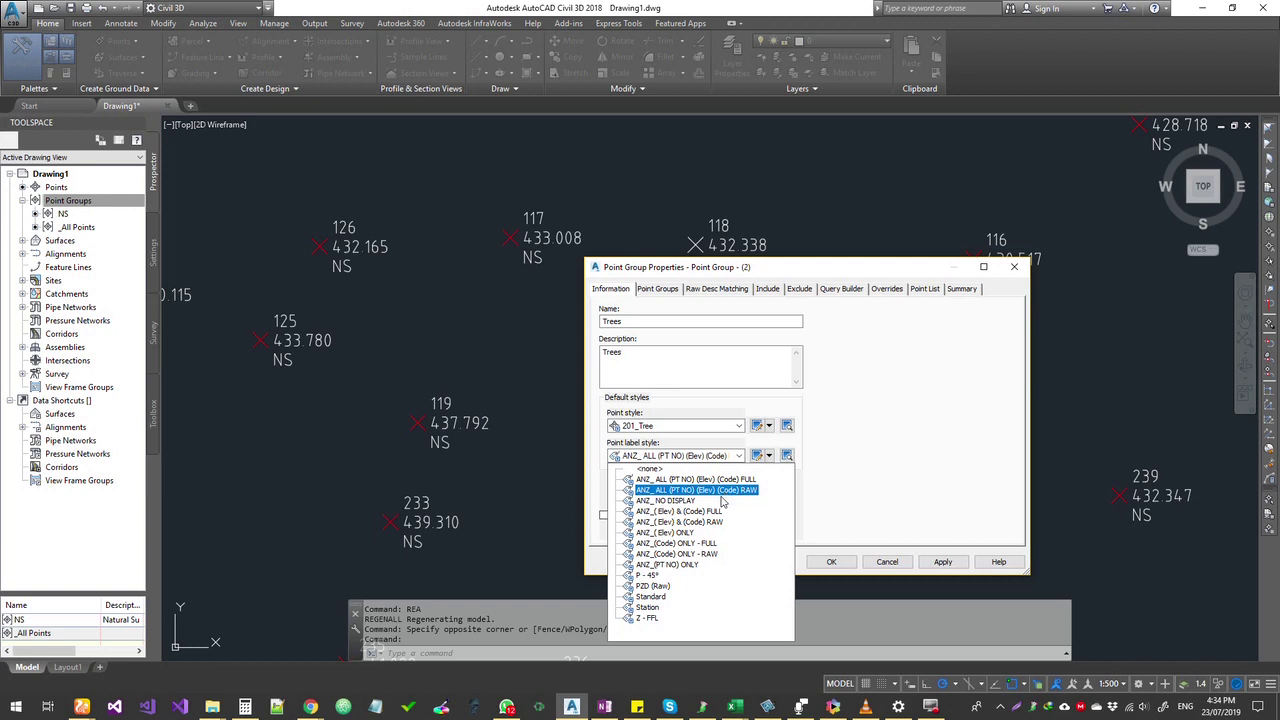
pyautogui.click(715, 523)
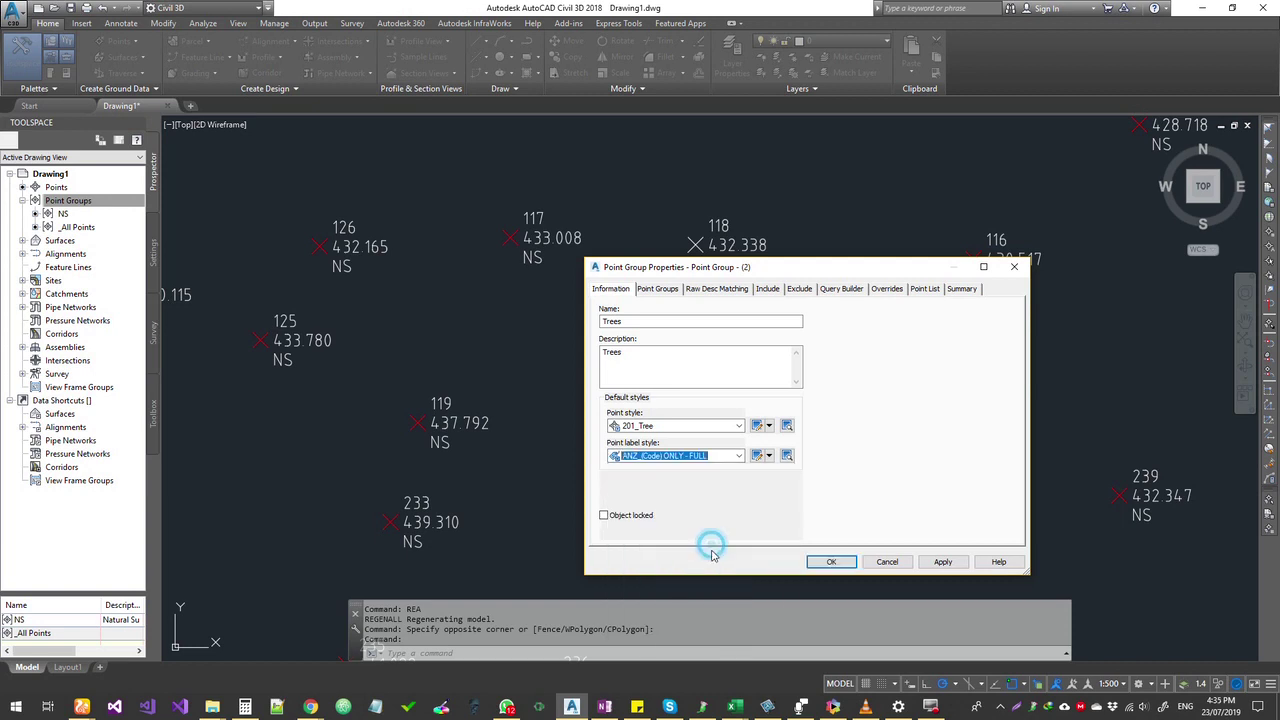
pyautogui.click(710, 457)
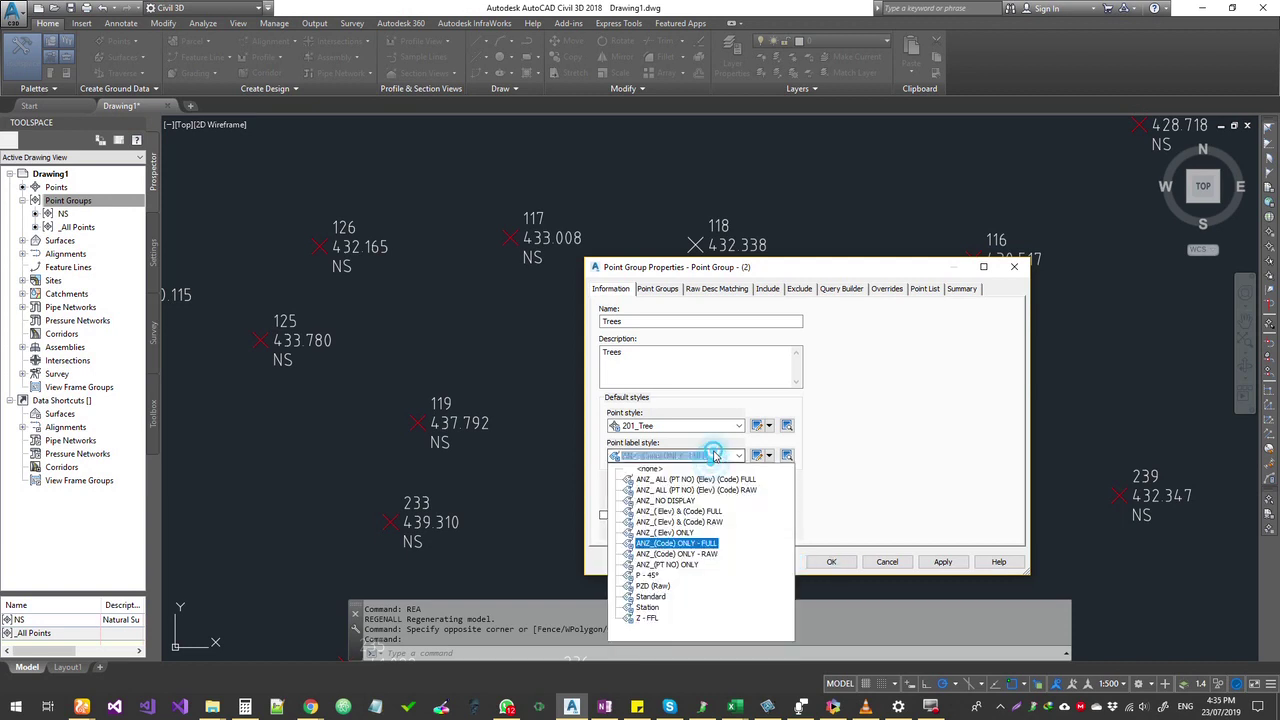
pyautogui.click(695, 566)
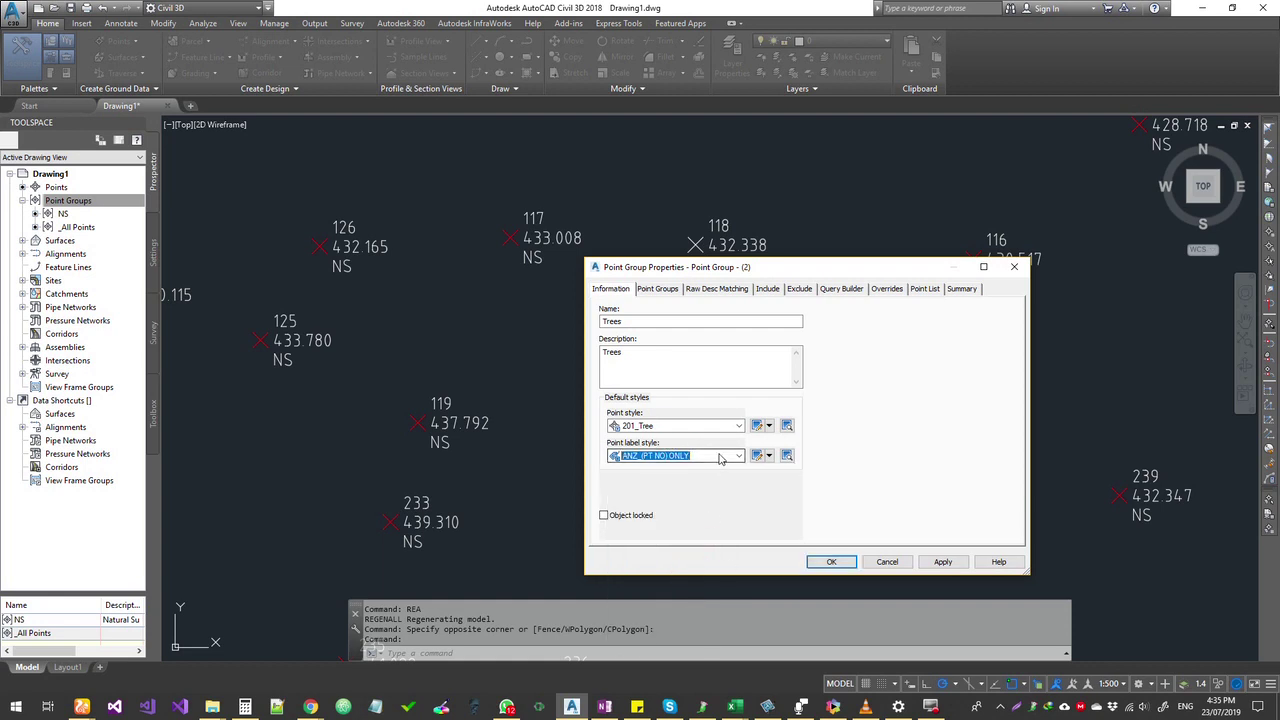
# Include points with raw descriptions matching tre* in the Trees group and check its point list.
pyautogui.click(770, 290)
pyautogui.click(633, 408)
pyautogui.click(748, 405)
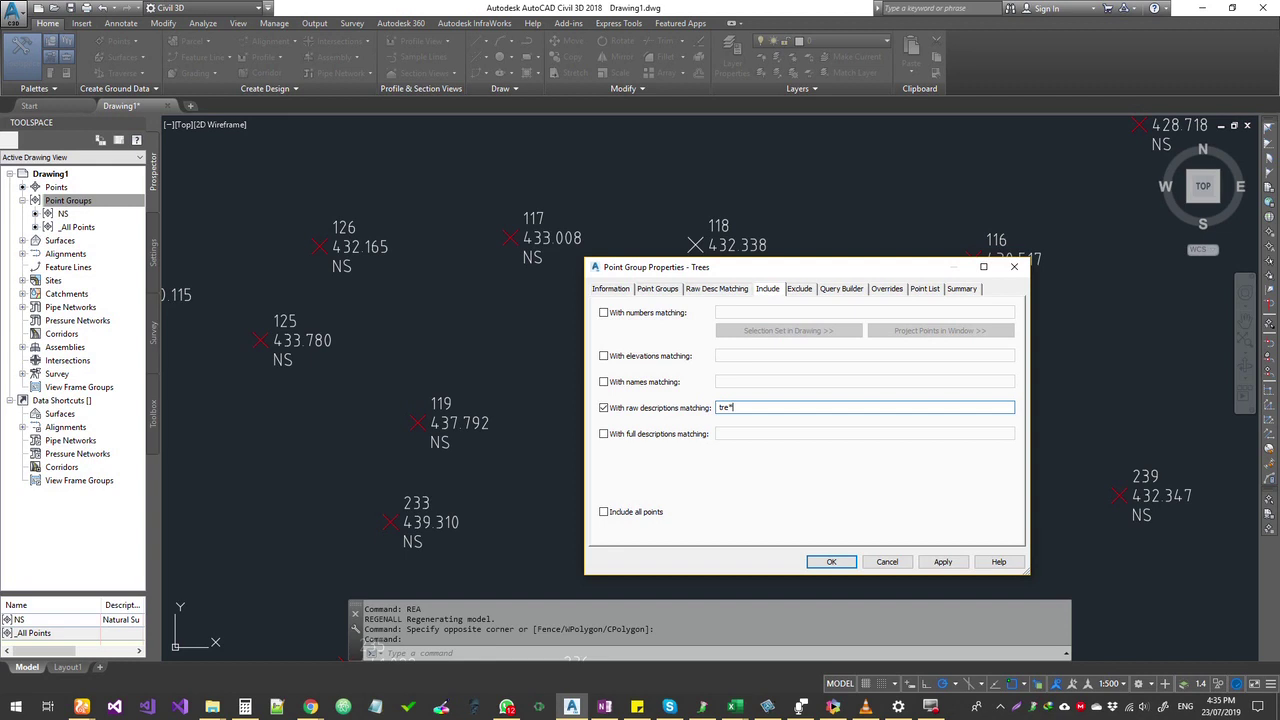
pyautogui.click(925, 289)
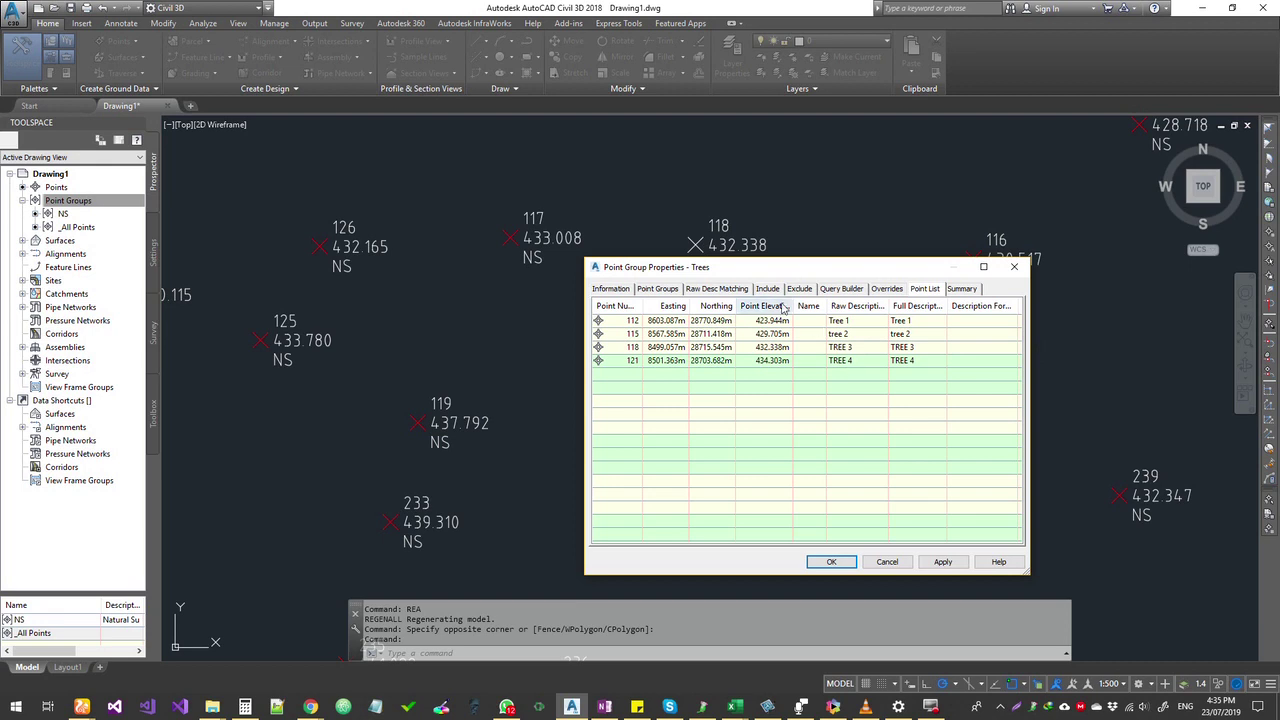
# Try the raw description filter as Tree without a wildcard and check which points the group collects.
pyautogui.click(767, 289)
pyautogui.click(747, 405)
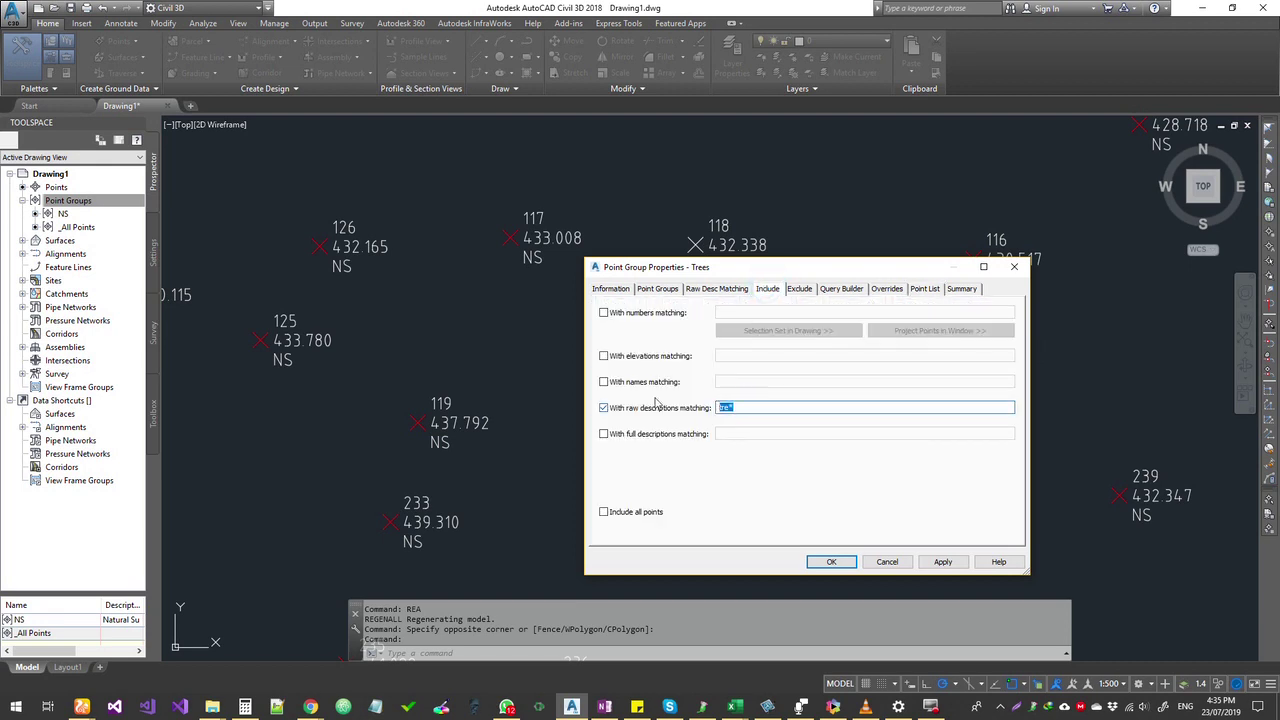
pyautogui.write('tr')
pyautogui.click(924, 289)
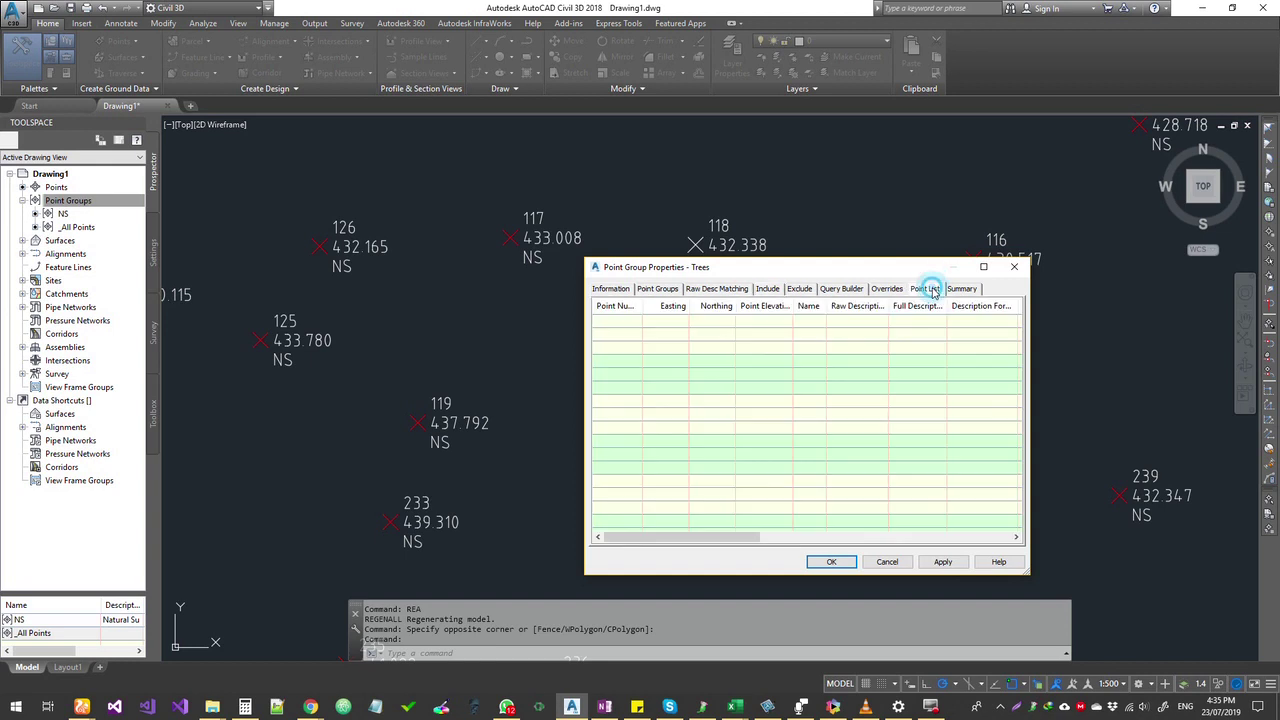
pyautogui.click(766, 289)
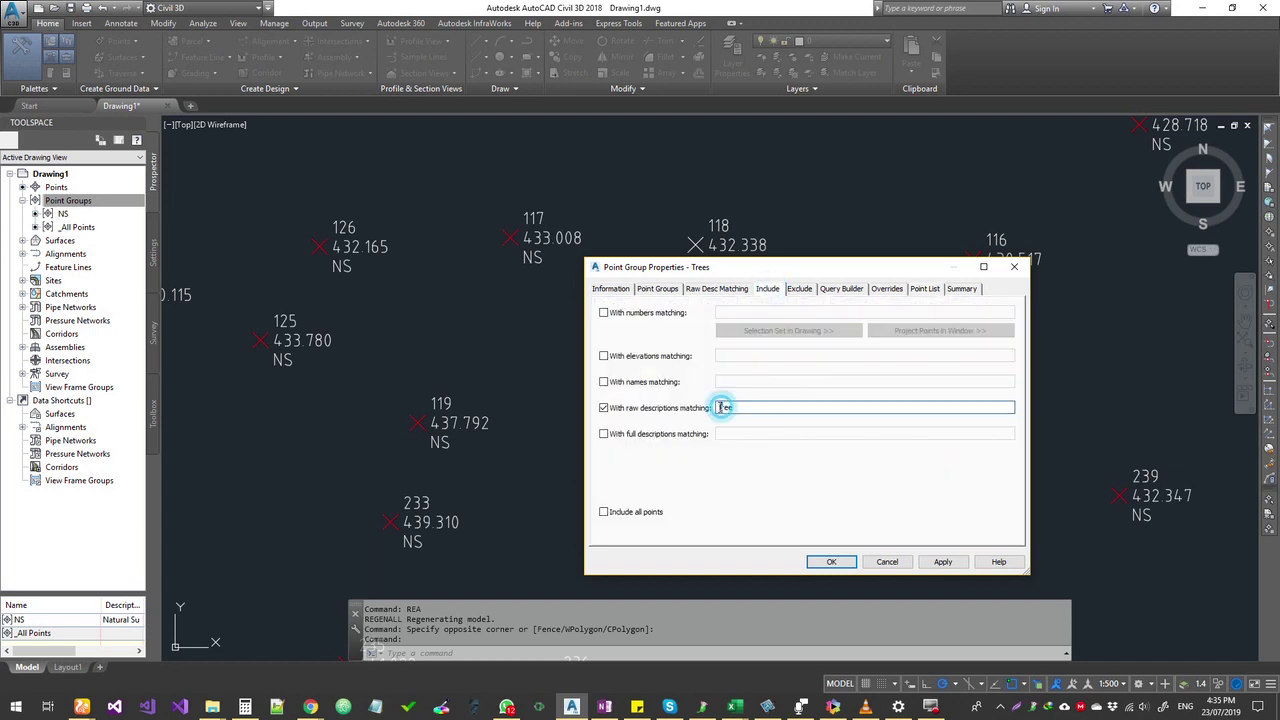
pyautogui.write('t')
pyautogui.click(925, 290)
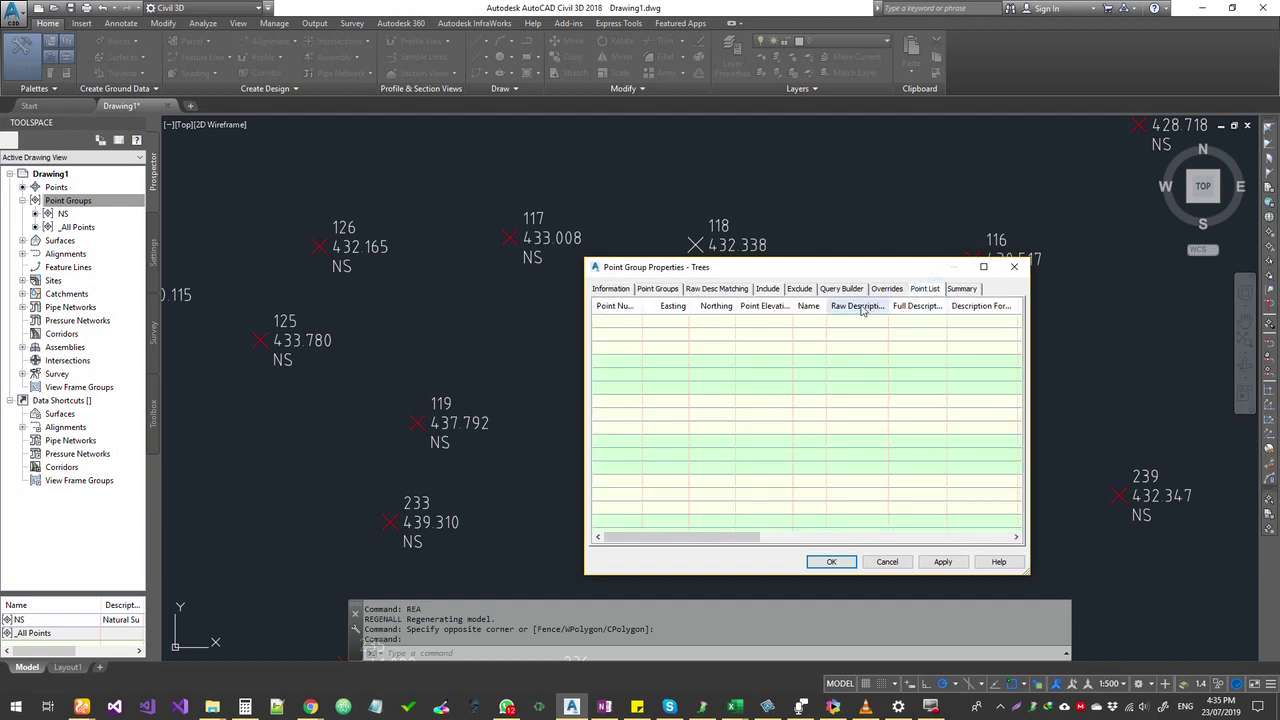
# Try the exact description Tree 1 as the raw description filter and check the point list.
pyautogui.click(767, 289)
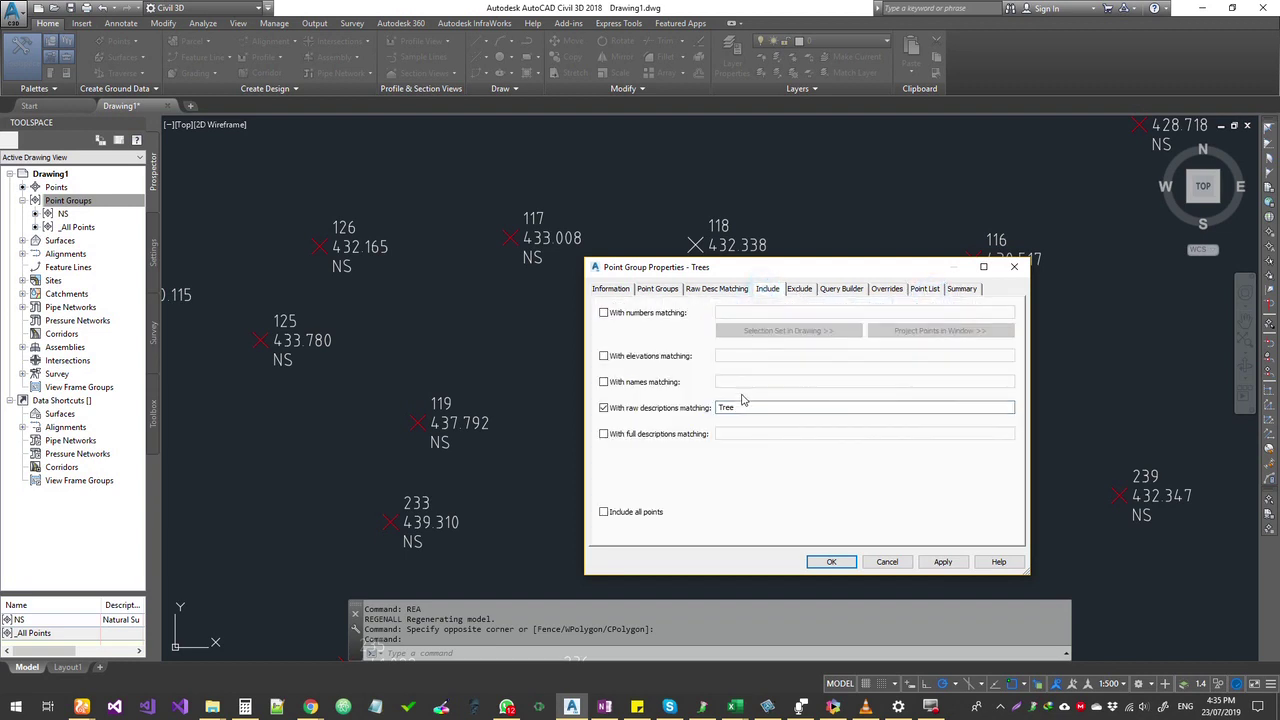
pyautogui.click(745, 408)
pyautogui.click(922, 289)
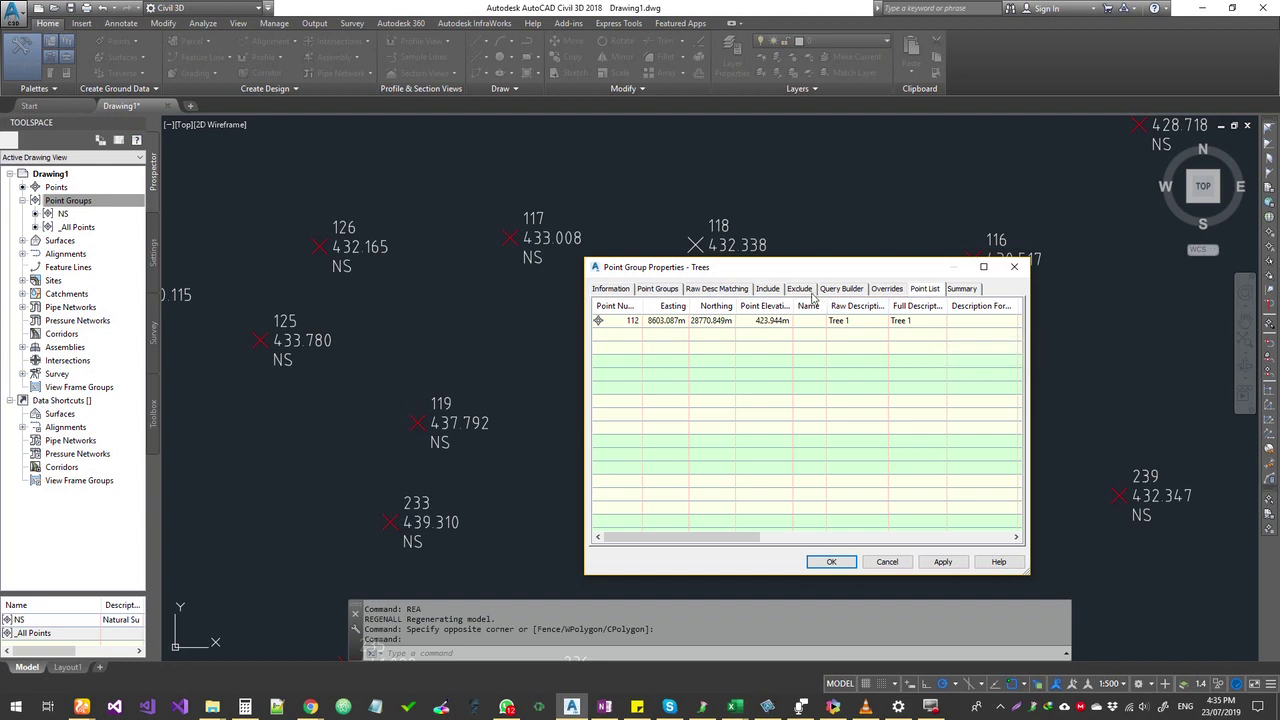
# Replace the ending of the raw description filter with the * wildcard and review the collected tree points.
pyautogui.click(767, 289)
pyautogui.click(742, 407)
pyautogui.moveTo(742, 407); pyautogui.dragTo(728, 407)
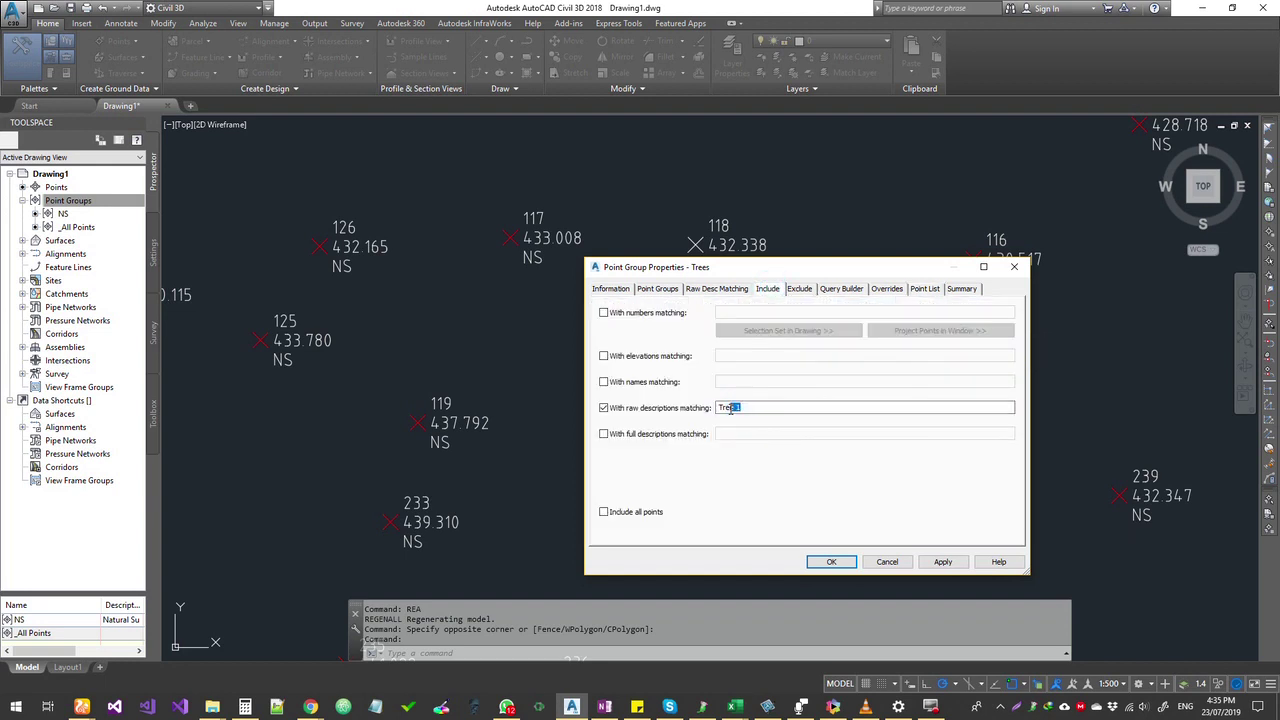
pyautogui.write('*')
pyautogui.click(924, 289)
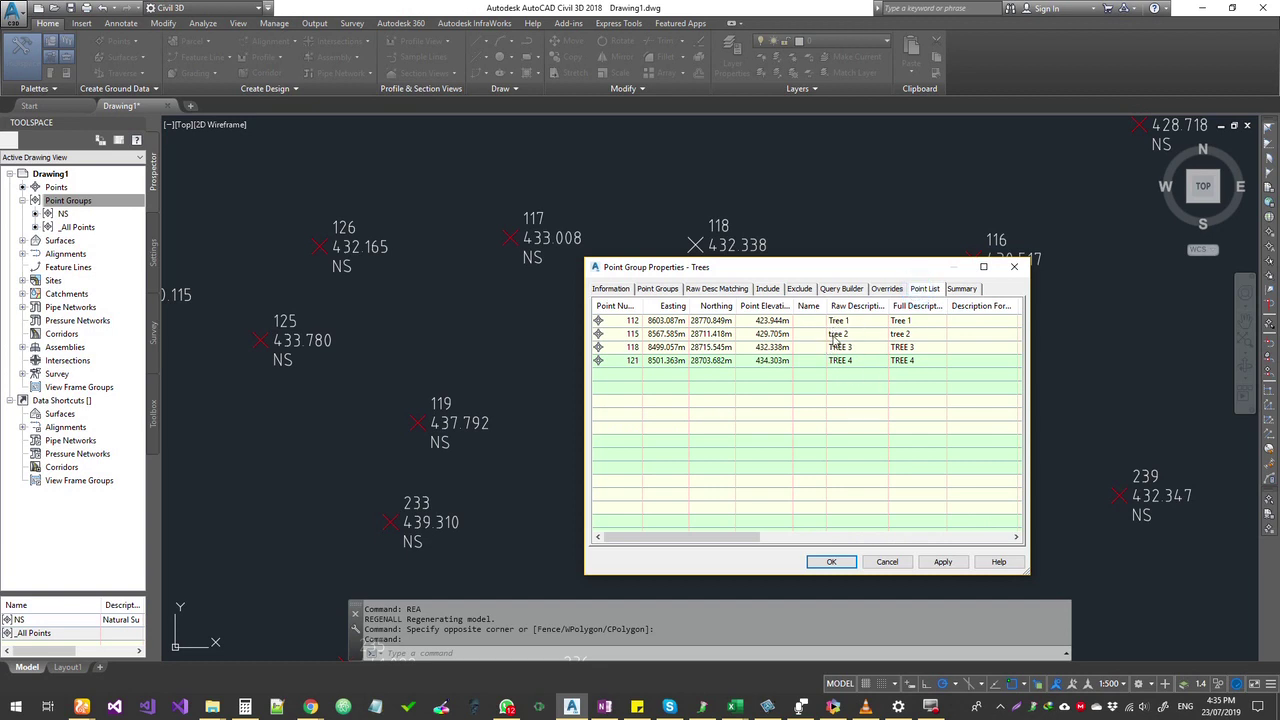
# Accept the Trees point group properties and look over the tree points in the drawing.
pyautogui.click(610, 289)
pyautogui.click(831, 561)
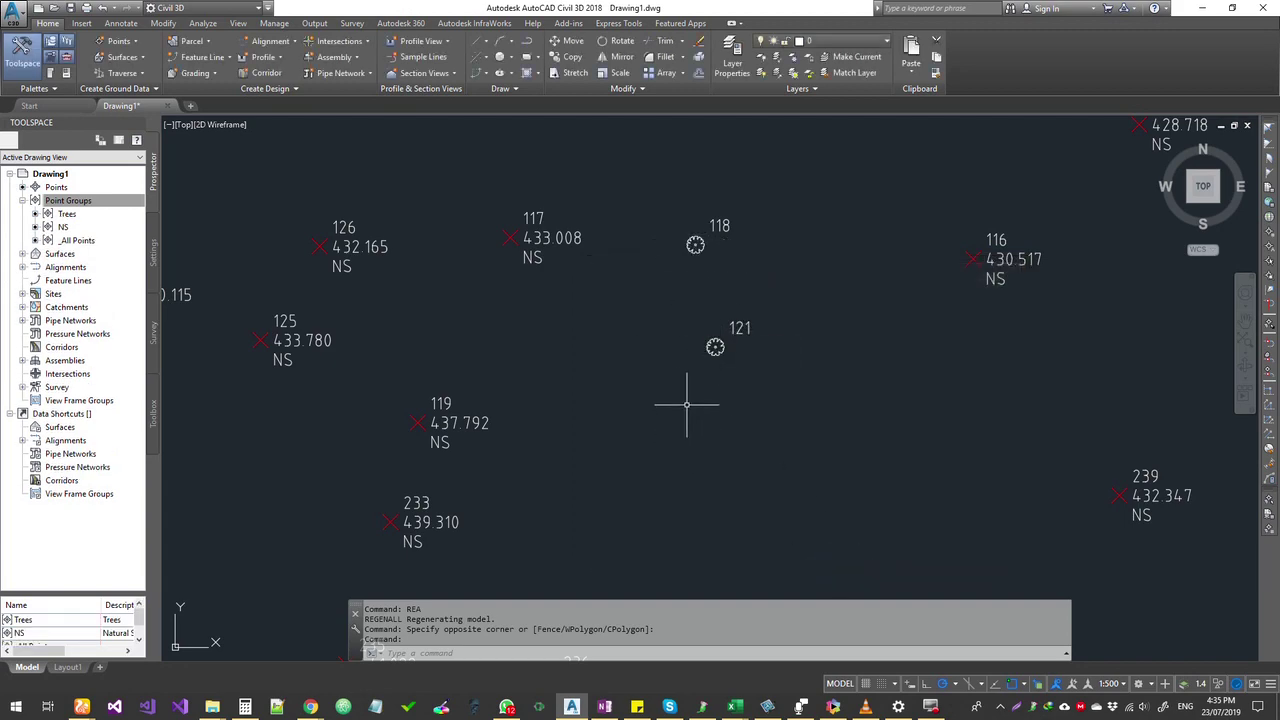
pyautogui.scroll(-6, 686, 404)
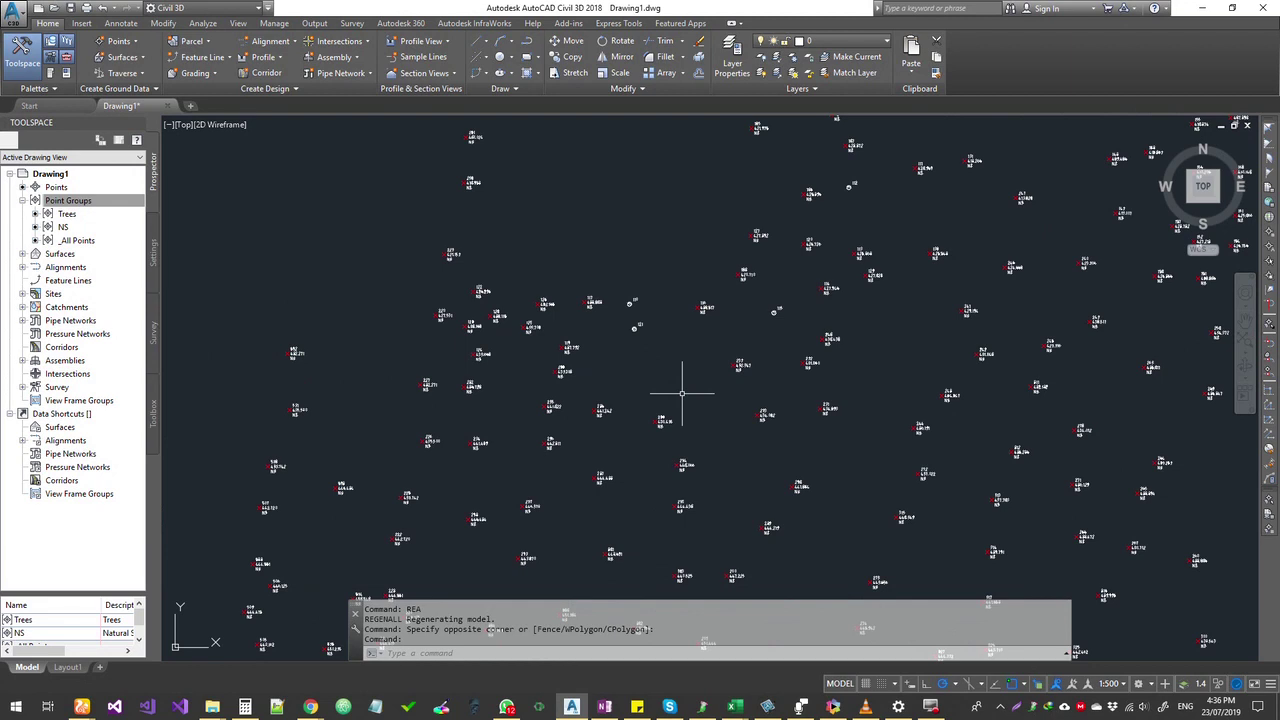